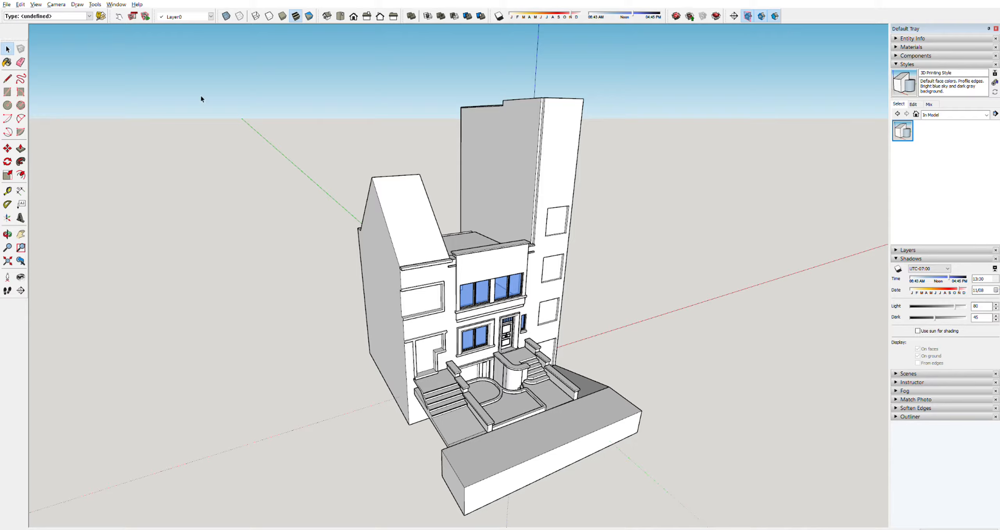
Step: Examine the townhouse model from several angles, covering the street facade, front steps and neighbouring buildings
scroll(430, 236, "down", 3)
middle_click_drag(431, 236, 449, 242)
scroll(478, 306, "up", 4)
middle_click_drag(479, 309, 428, 249)
scroll(451, 277, "down", 3)
scroll(449, 269, "down", 1)
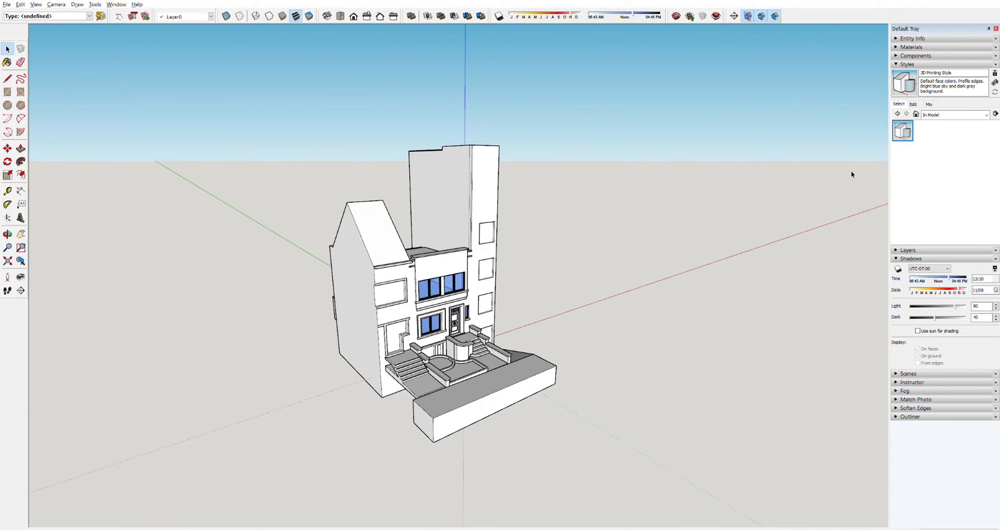
middle_click_drag(440, 264, 364, 306)
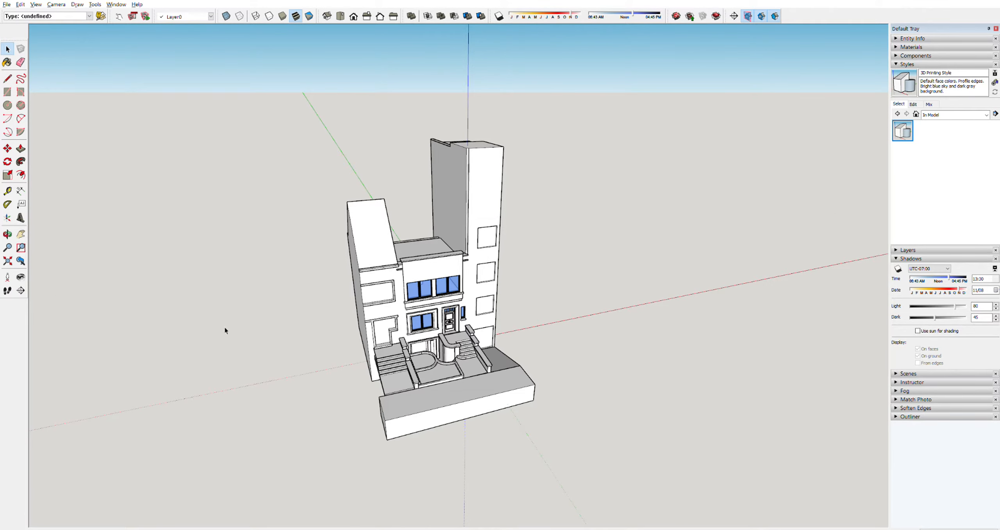
scroll(457, 270, "up", 3)
scroll(458, 269, "down", 3)
middle_click_drag(457, 270, 355, 297)
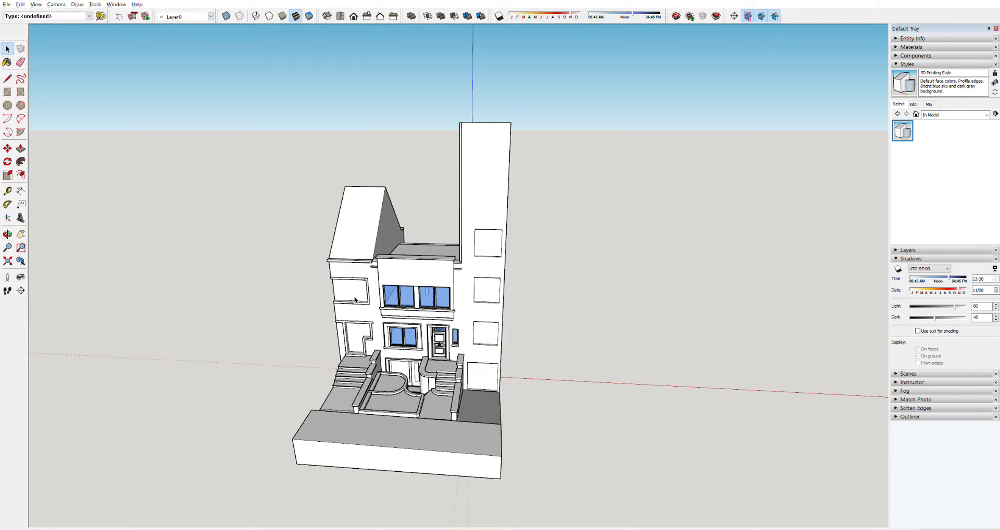
middle_click_drag(494, 157, 480, 190)
scroll(480, 190, "down", 3)
scroll(471, 342, "up", 3)
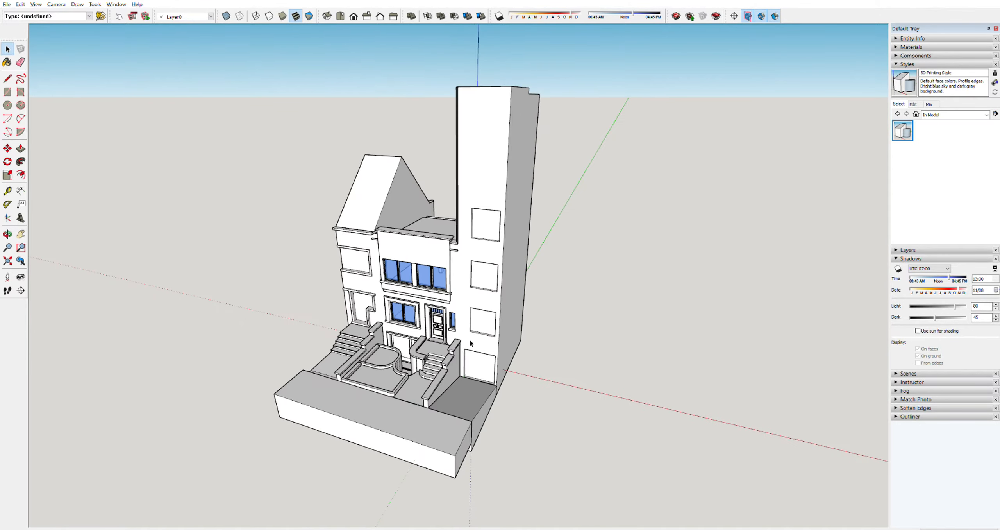
middle_click_drag(471, 342, 413, 333)
scroll(412, 333, "up", 2)
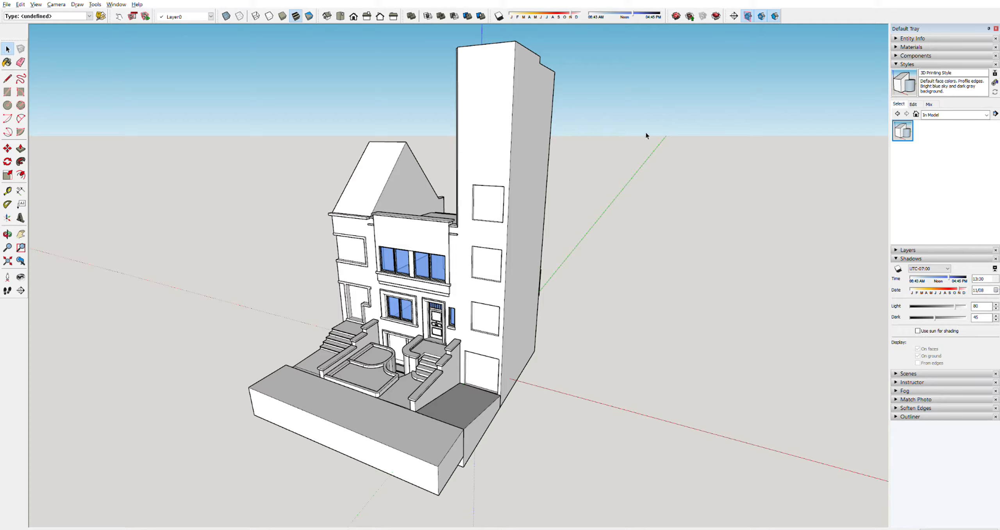
Step: Apply the Shaded with textures style from the Default Styles collection to the model
left_click(959, 112)
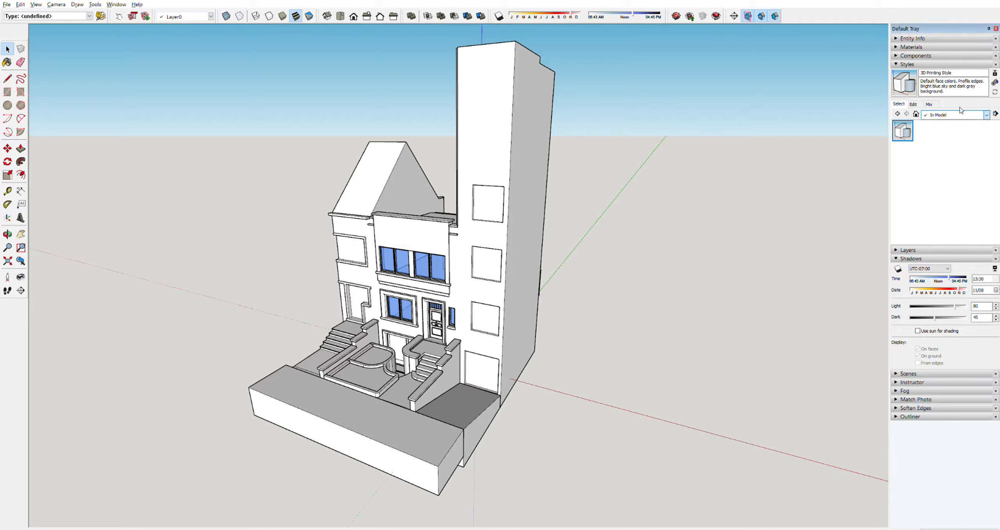
left_click(961, 138)
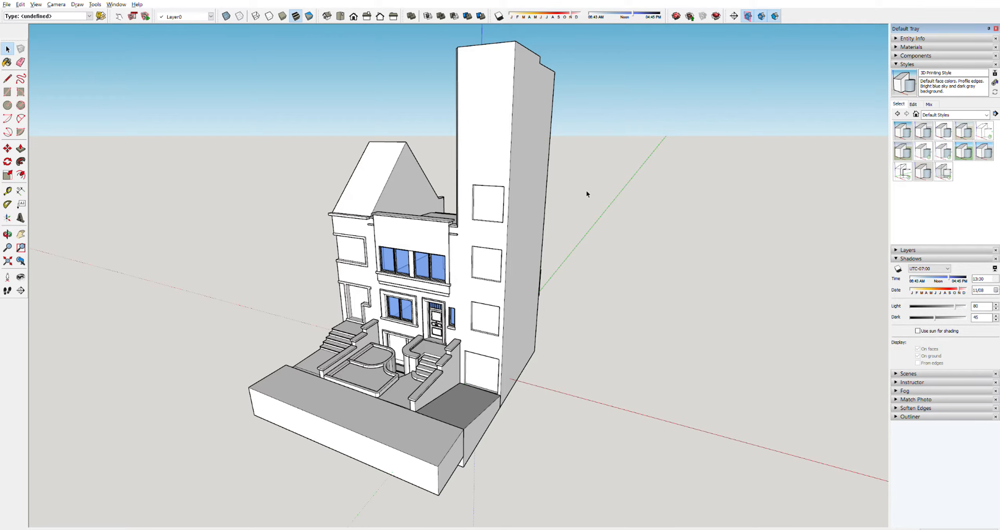
scroll(550, 202, "down", 3)
middle_click_drag(455, 253, 357, 268)
scroll(452, 268, "up", 2)
middle_click_drag(453, 268, 489, 210)
scroll(442, 274, "up", 2)
scroll(500, 324, "down", 3)
scroll(465, 262, "up", 1)
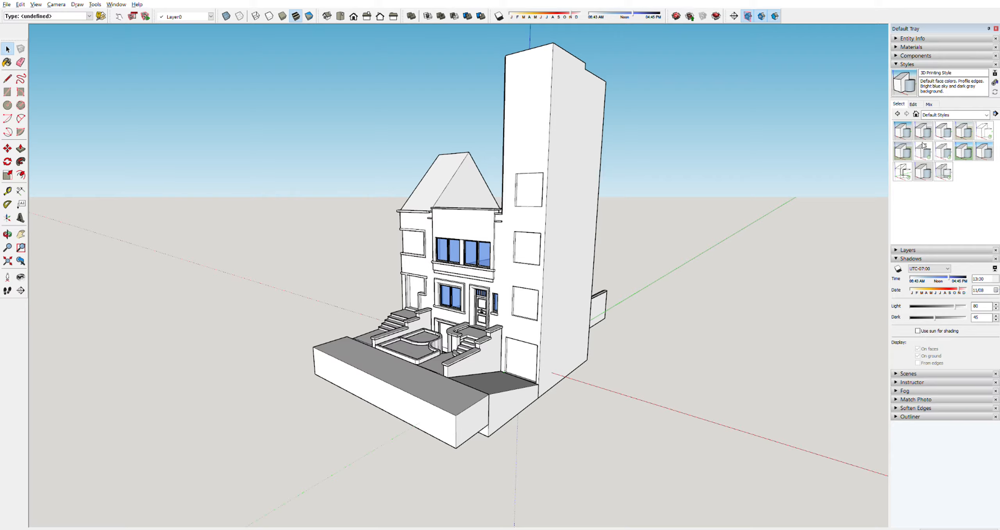
left_click(943, 141)
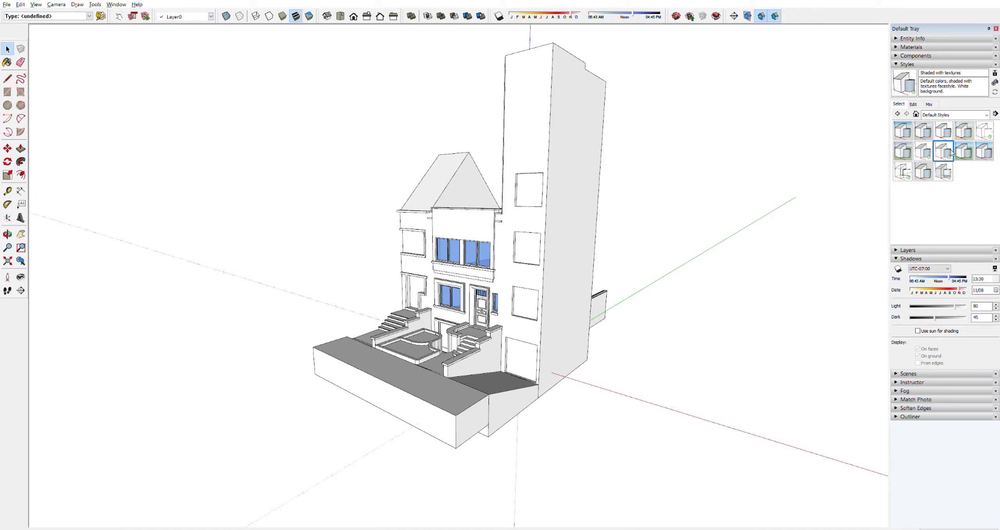
Step: Collapse the expanded Styles and Shadows settings so all tray sections are closed
scroll(586, 285, "down", 4)
scroll(490, 305, "up", 6)
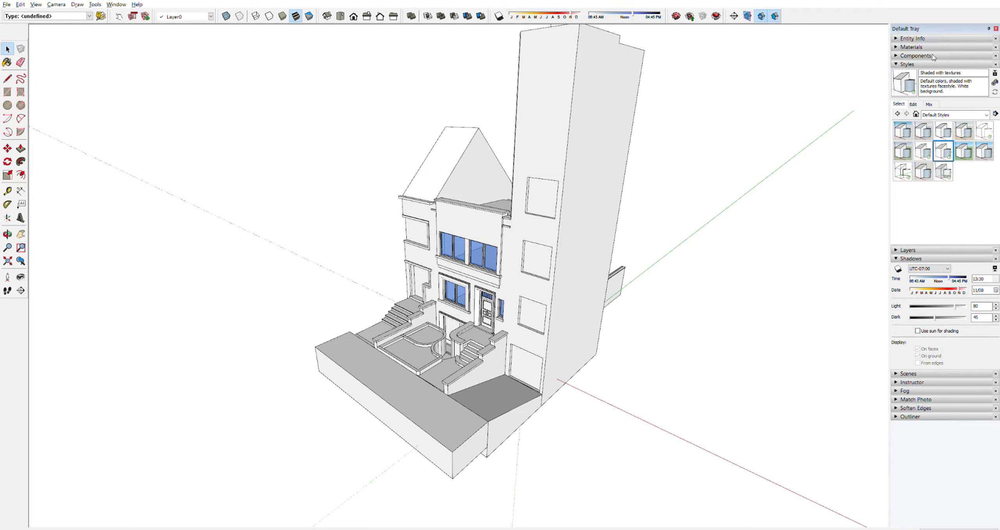
left_click(898, 65)
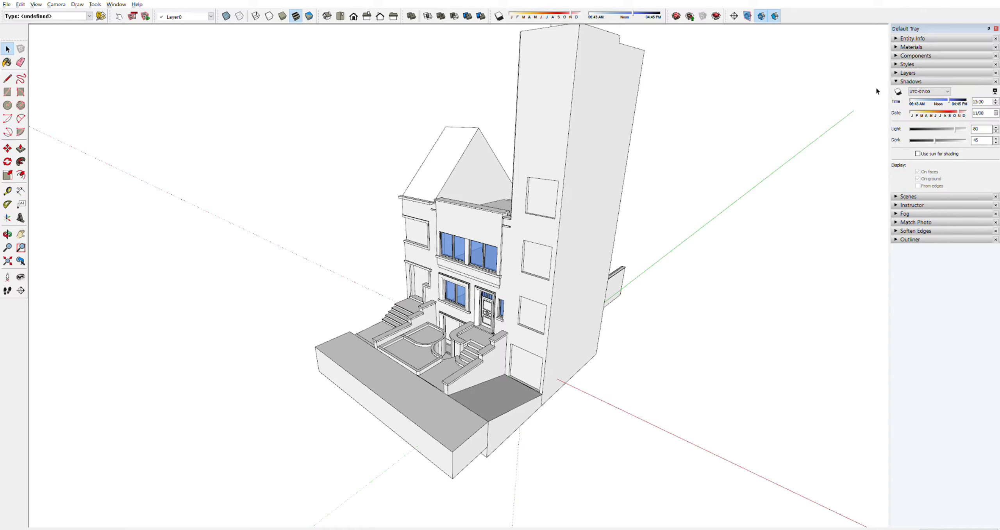
left_click(898, 81)
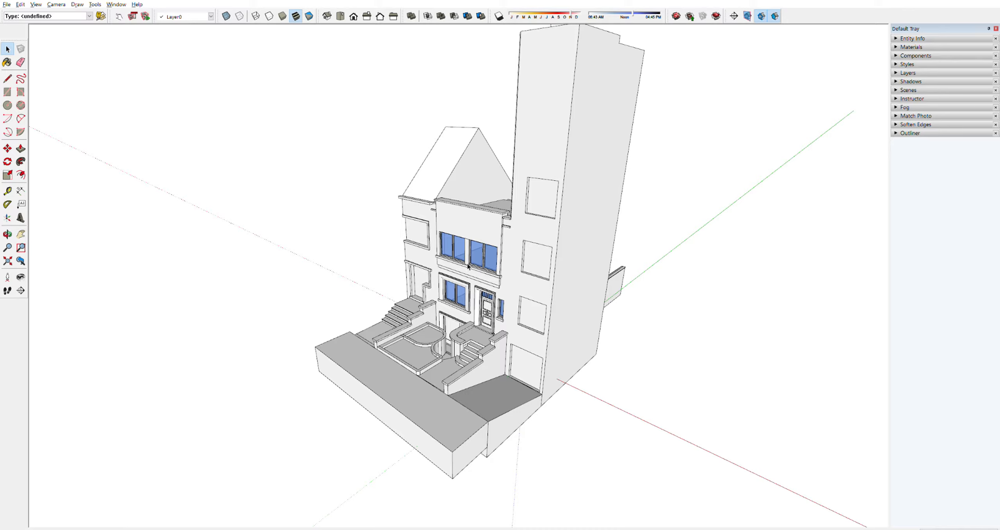
Step: Place a horizontal section plane through the townhouse at the level of the upper-floor front windows
scroll(468, 211, "down", 2)
middle_click_drag(468, 235, 761, 232)
middle_click_drag(508, 227, 634, 254)
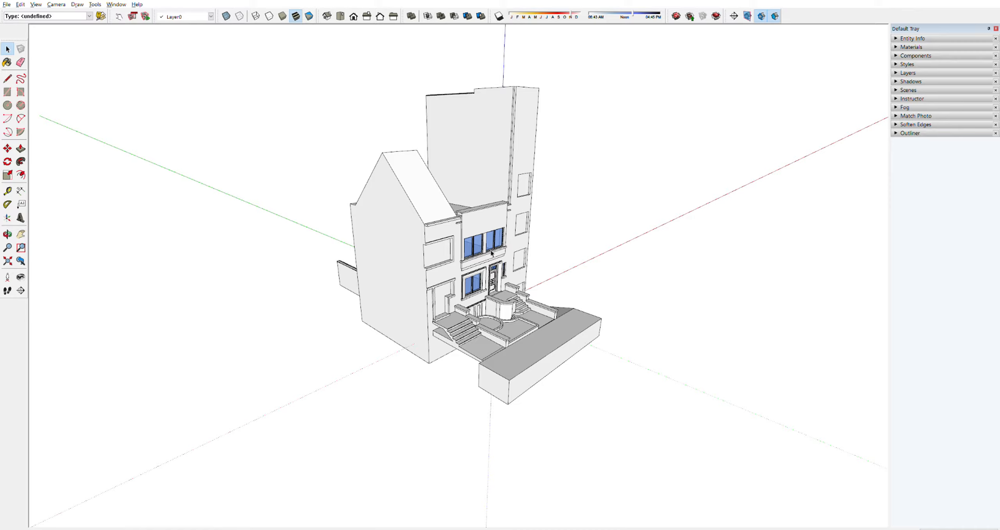
scroll(432, 313, "down", 2)
middle_click_drag(432, 313, 375, 306)
scroll(487, 291, "up", 3)
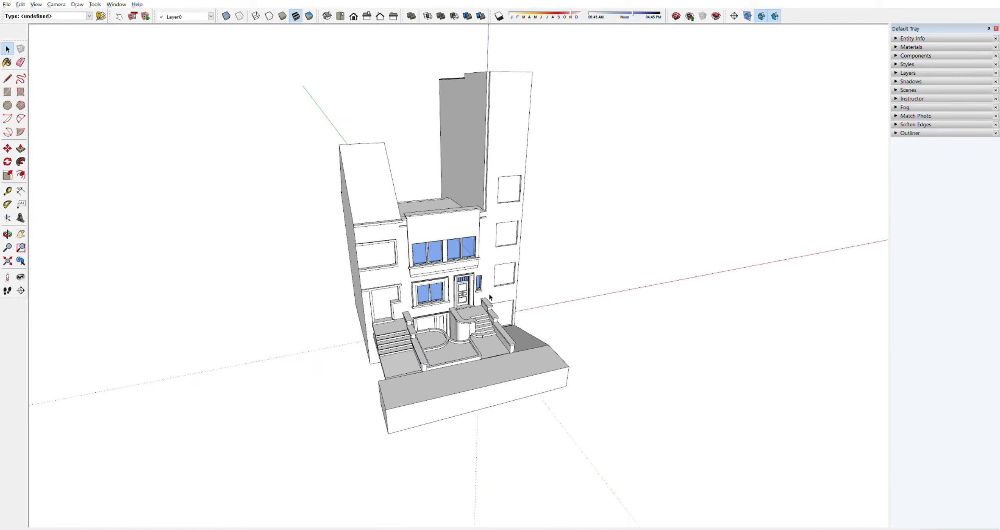
middle_click_drag(487, 277, 376, 269)
scroll(462, 284, "up", 1)
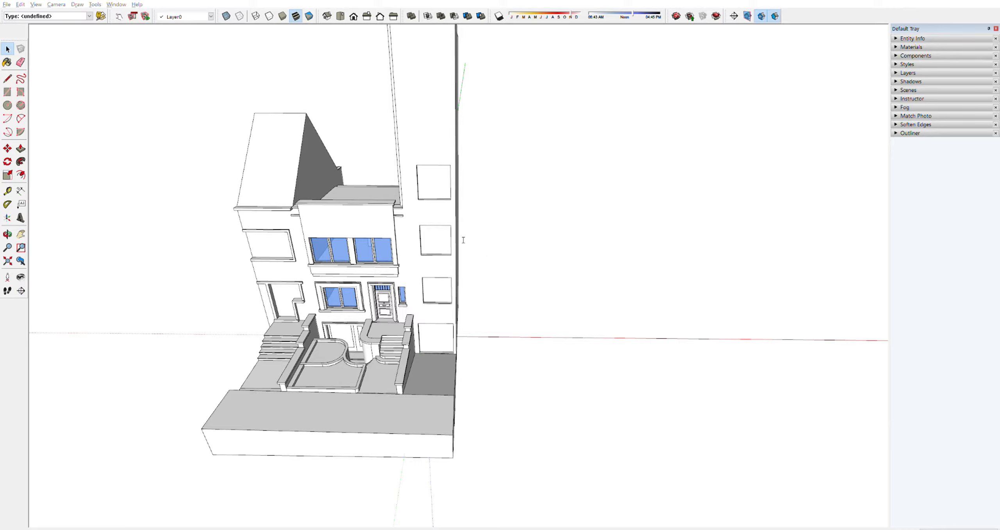
key("x")
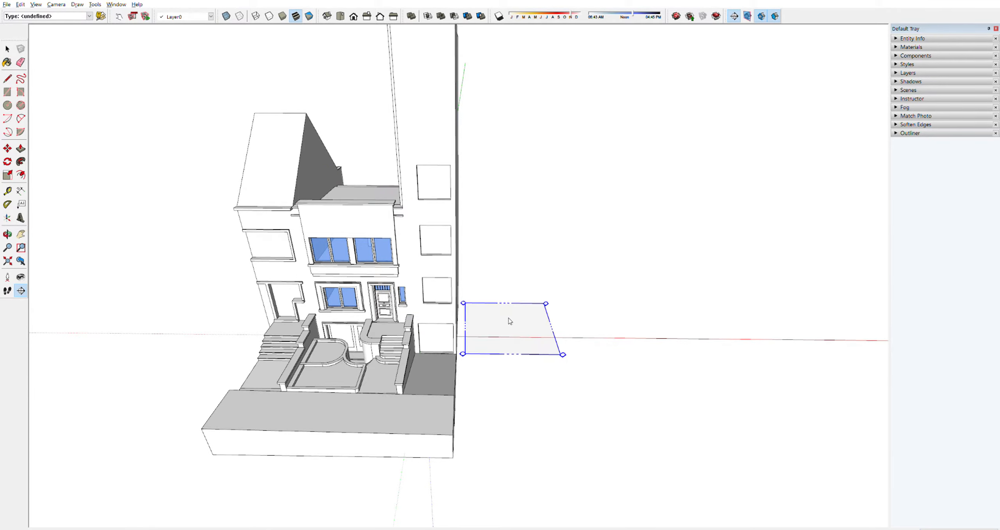
scroll(417, 276, "up", 3)
scroll(362, 266, "up", 3)
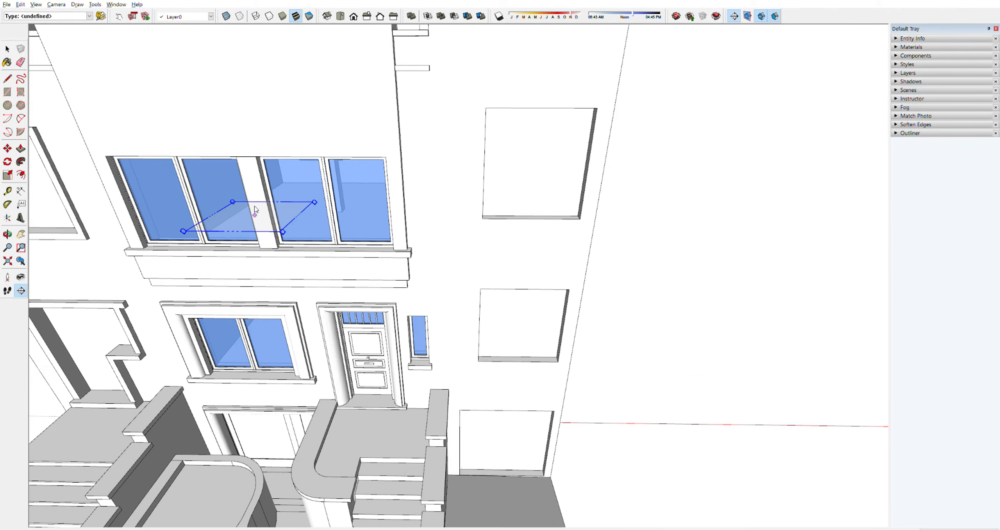
left_click(277, 228)
scroll(359, 292, "down", 4)
middle_click_drag(360, 292, 305, 297)
scroll(357, 145, "up", 3)
Step: Raise the upper-floor section plane slightly so it cuts higher through the windows, and deselect it
left_click(357, 127)
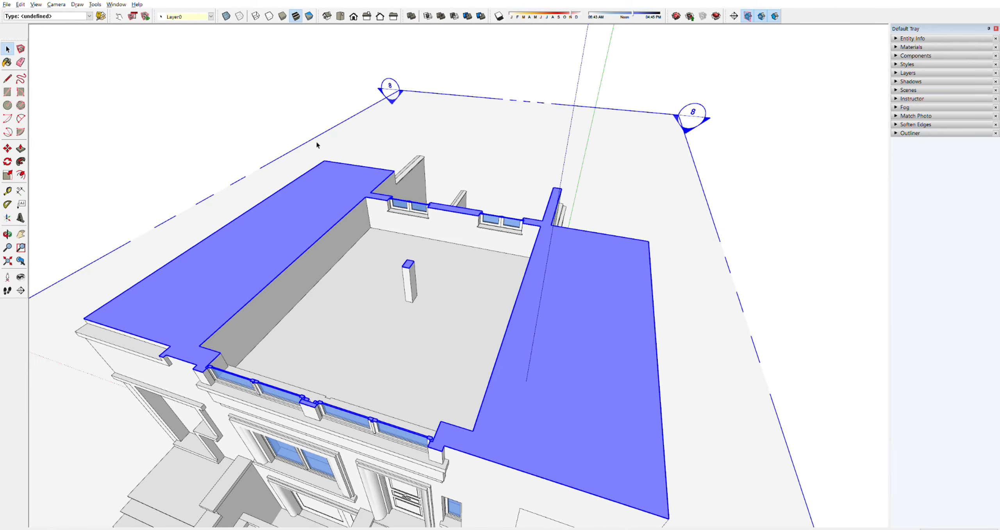
left_click(7, 148)
scroll(185, 156, "up", 1)
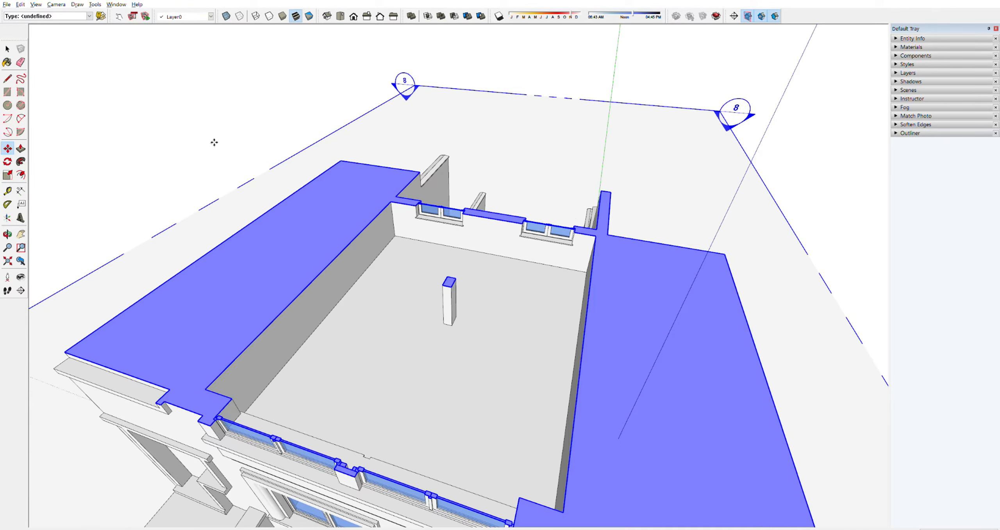
scroll(213, 141, "up", 2)
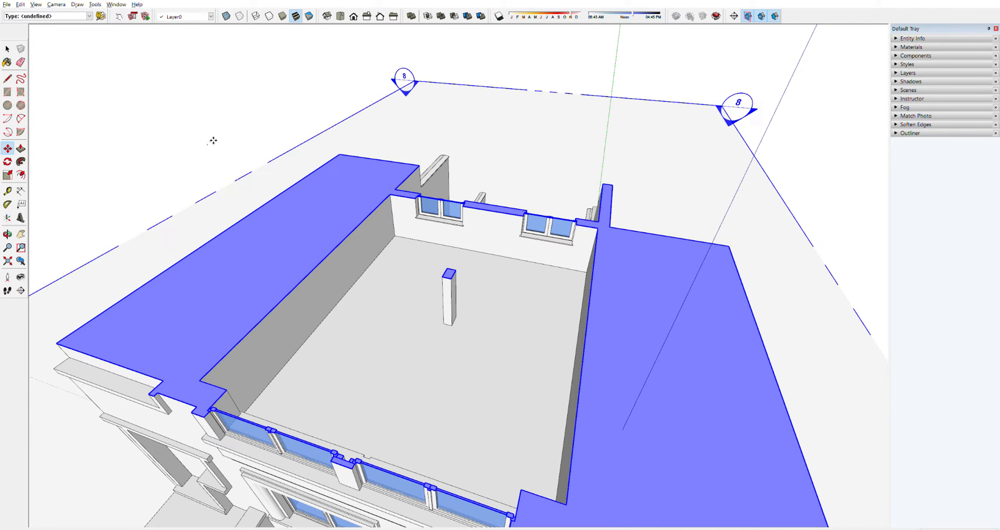
key("space")
left_click(279, 100)
Step: Place a second horizontal section plane through the entrance-floor front window and front door
scroll(399, 132, "down", 5)
mouse_move(408, 184)
middle_mouse_down()
mouse_move(441, 156)
mouse_move(421, 179)
middle_mouse_up()
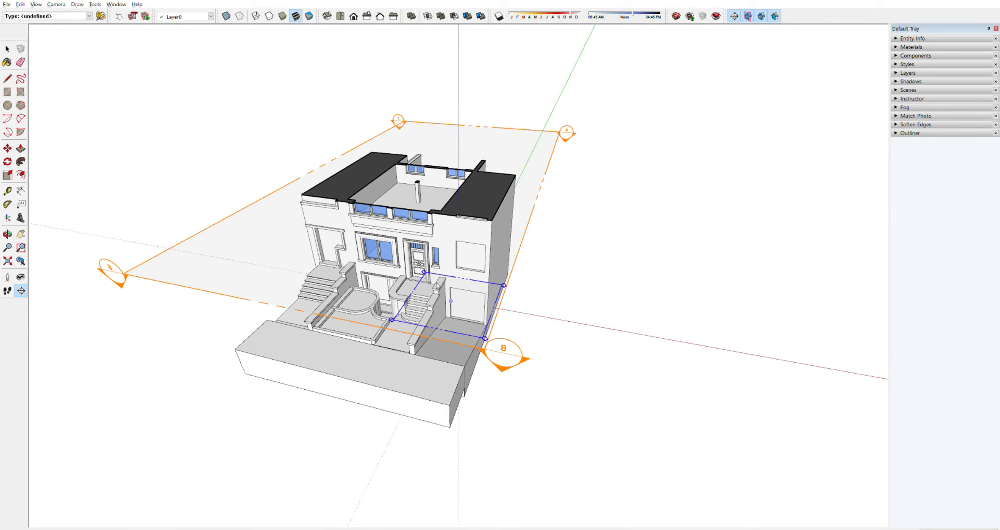
scroll(382, 262, "up", 6)
left_click(361, 217)
scroll(428, 250, "down", 6)
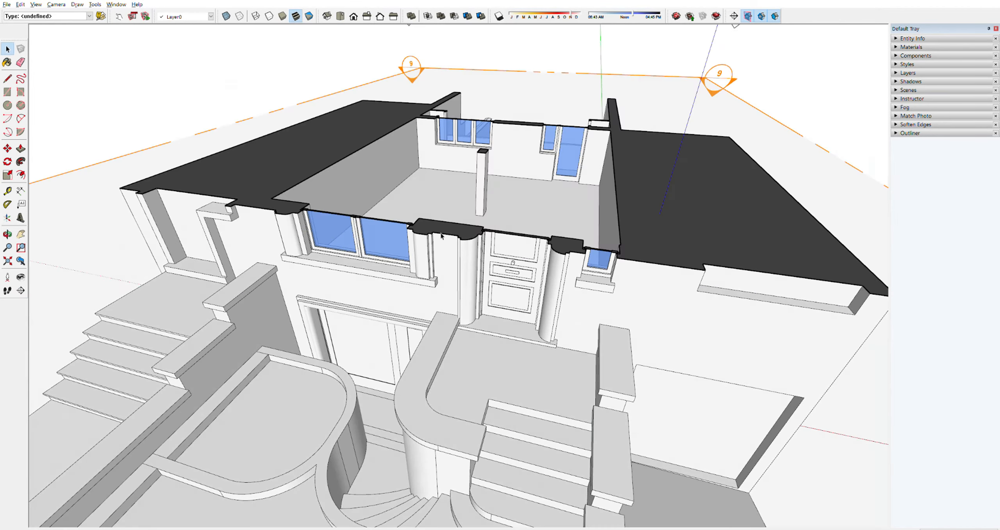
middle_click_drag(428, 234, 288, 219)
left_click(278, 254)
left_click(11, 148)
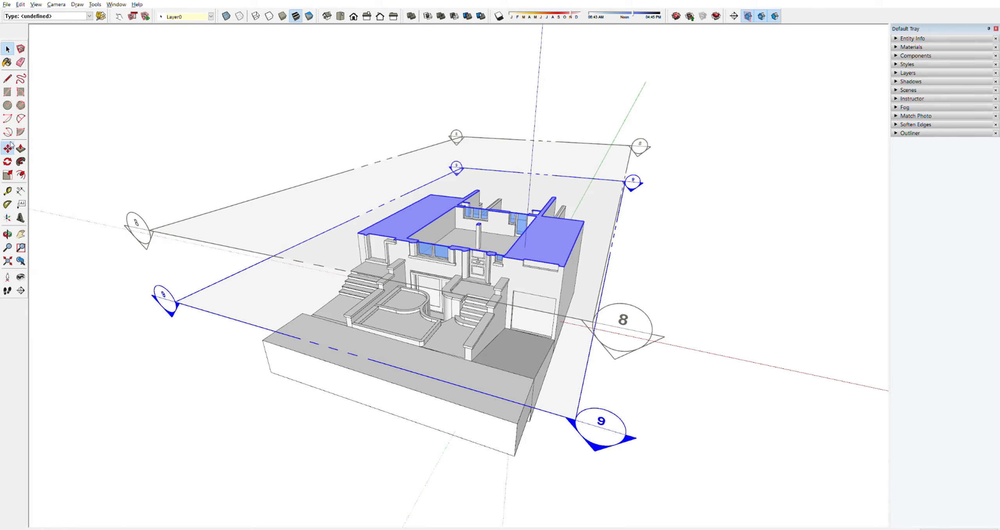
scroll(117, 297, "up", 4)
key("Escape")
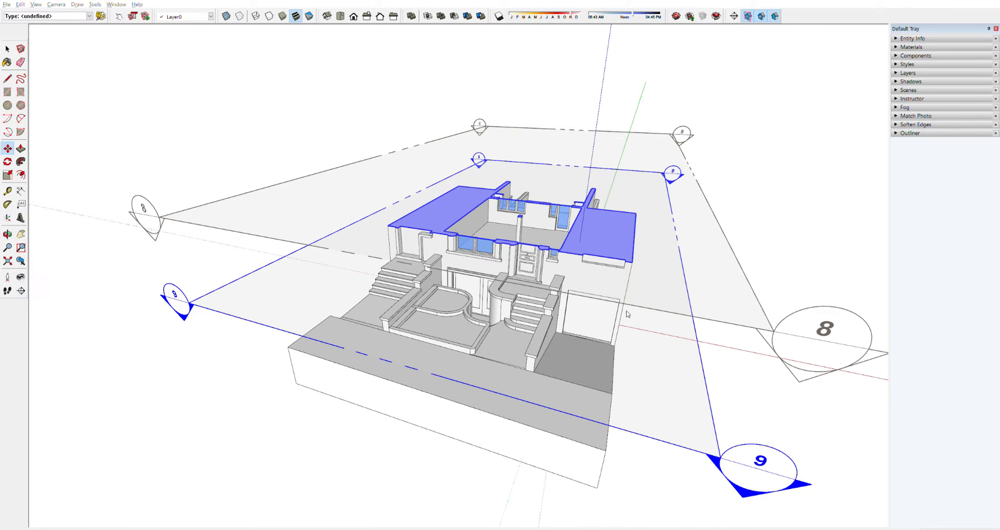
Step: Place a third horizontal section plane at basement level, through the doors beneath the entrance floor, and clear the selection
key("x")
scroll(486, 297, "up", 6)
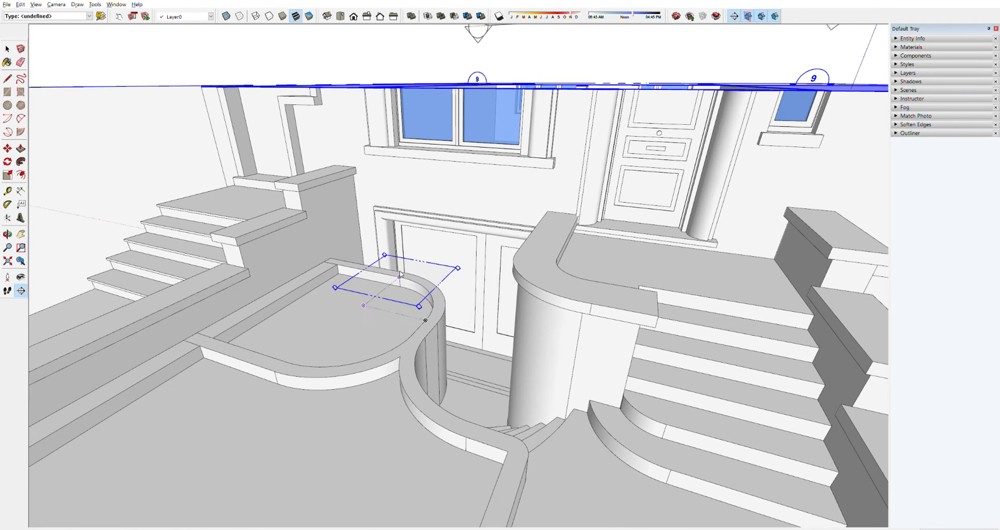
left_click(477, 285)
scroll(374, 302, "down", 10)
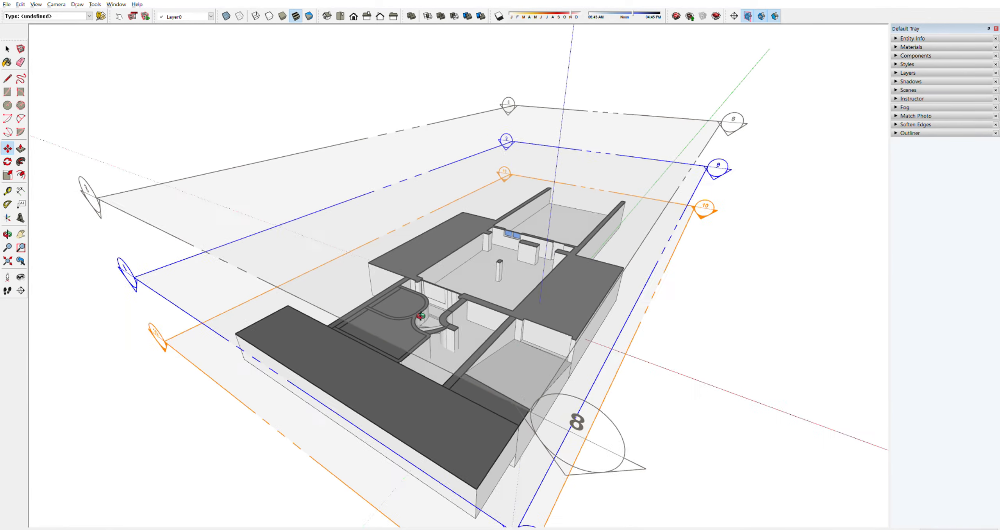
key("space")
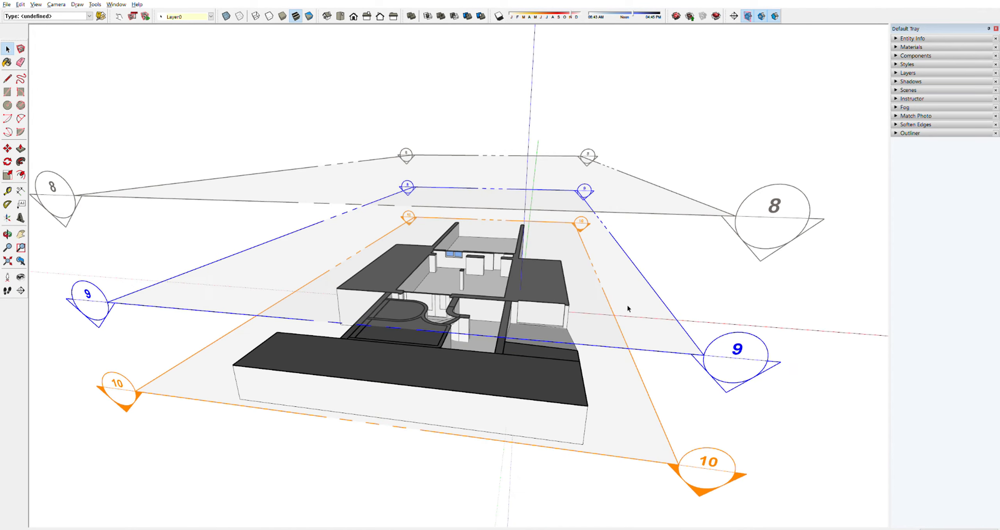
left_click(680, 277)
Step: Place a vertical section plane parallel to the party walls to cut the townhouse lengthwise
middle_click_drag(618, 283, 632, 325)
middle_click_drag(732, 308, 620, 315)
middle_click_drag(476, 289, 313, 281)
left_click(21, 290)
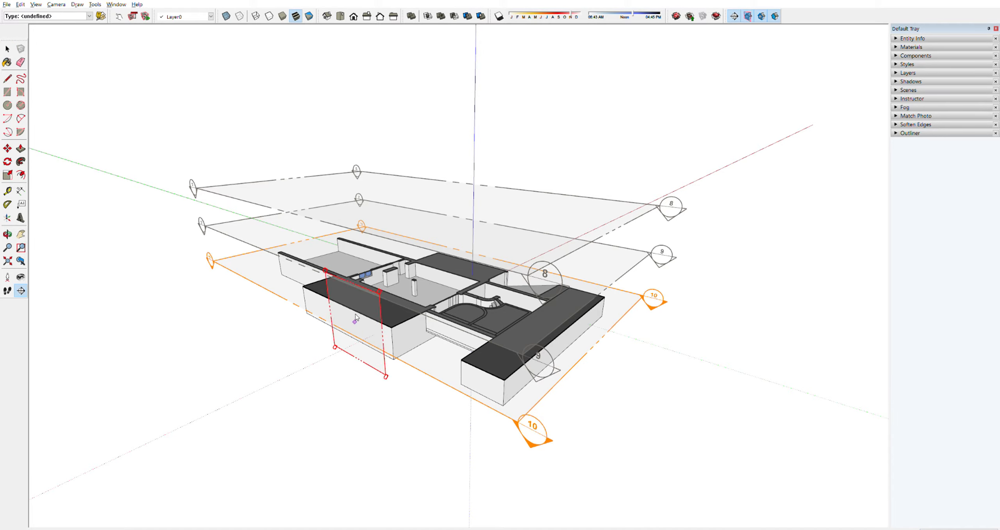
scroll(356, 314, "up", 6)
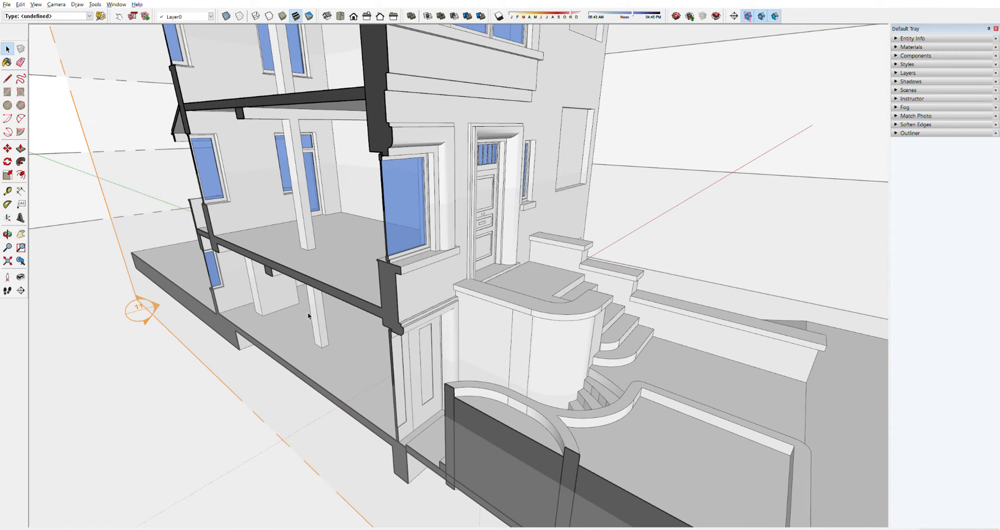
Step: Move the vertical section plane sideways to adjust where it cuts through the house
scroll(308, 313, "down", 6)
middle_click_drag(308, 313, 351, 296)
scroll(269, 246, "up", 2)
left_click(174, 186)
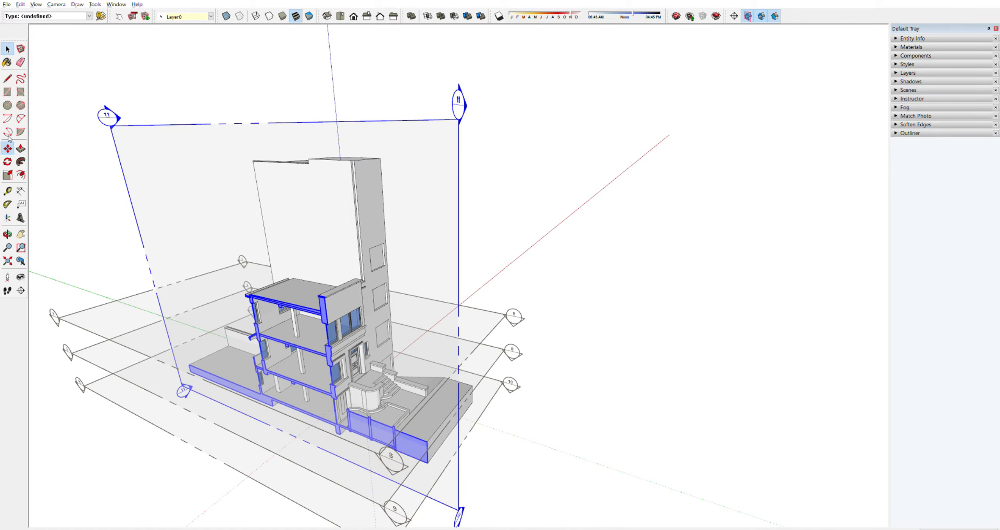
left_click(8, 148)
scroll(98, 261, "up", 5)
mouse_move(115, 259)
left_mouse_down()
mouse_move(129, 248)
mouse_move(108, 256)
left_mouse_up()
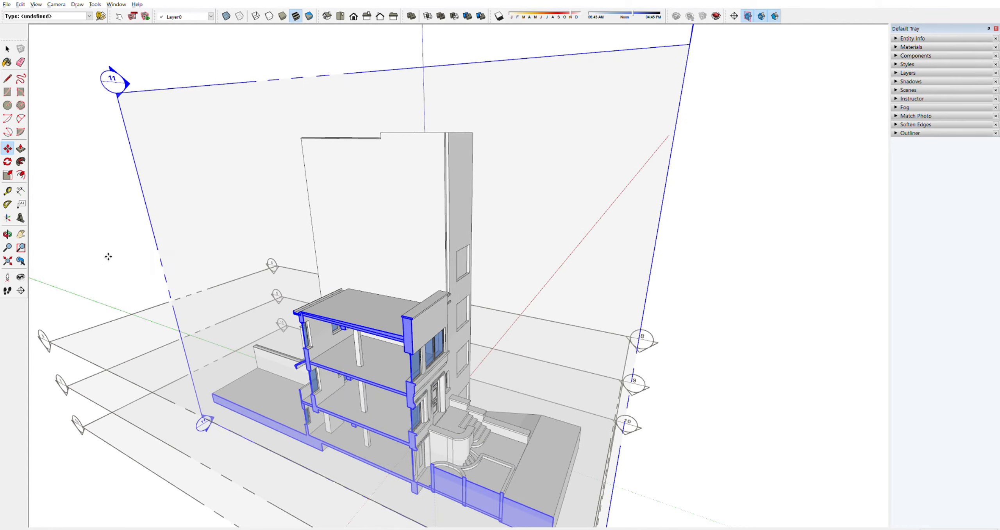
left_click(108, 256)
key("space")
Step: Deselect the vertical section plane and examine the lengthwise cut through the floors, facade and front garden
scroll(309, 302, "down", 2)
middle_click_drag(309, 302, 488, 296)
scroll(453, 404, "up", 5)
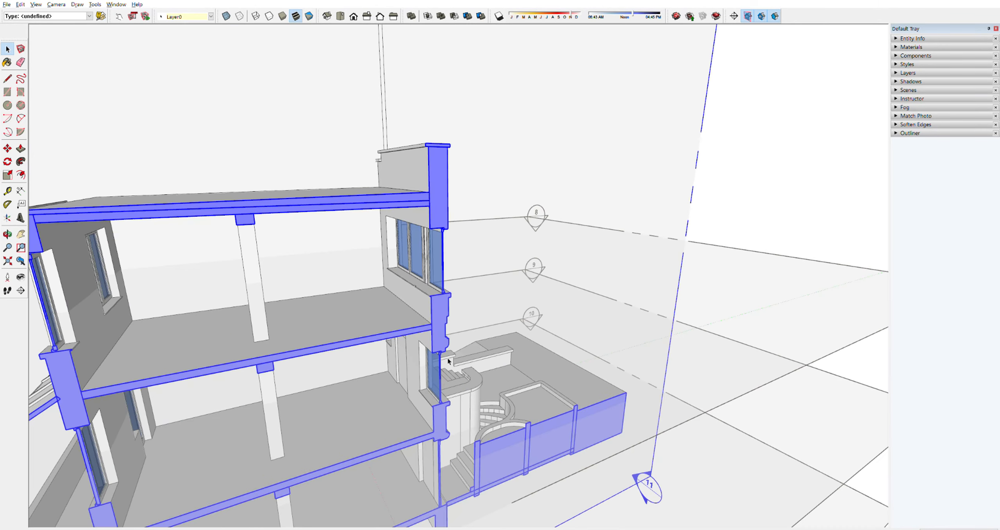
scroll(566, 360, "down", 6)
middle_click_drag(586, 362, 652, 344)
left_click(538, 318)
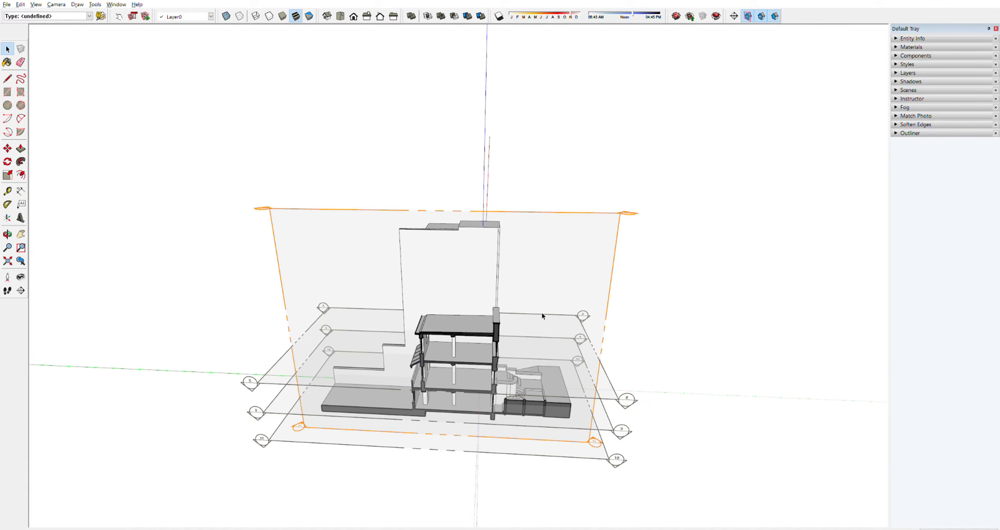
Step: Examine the lengthwise cut and the section planes around the townhouse from several angles
middle_click_drag(684, 281, 407, 331)
left_click(345, 337)
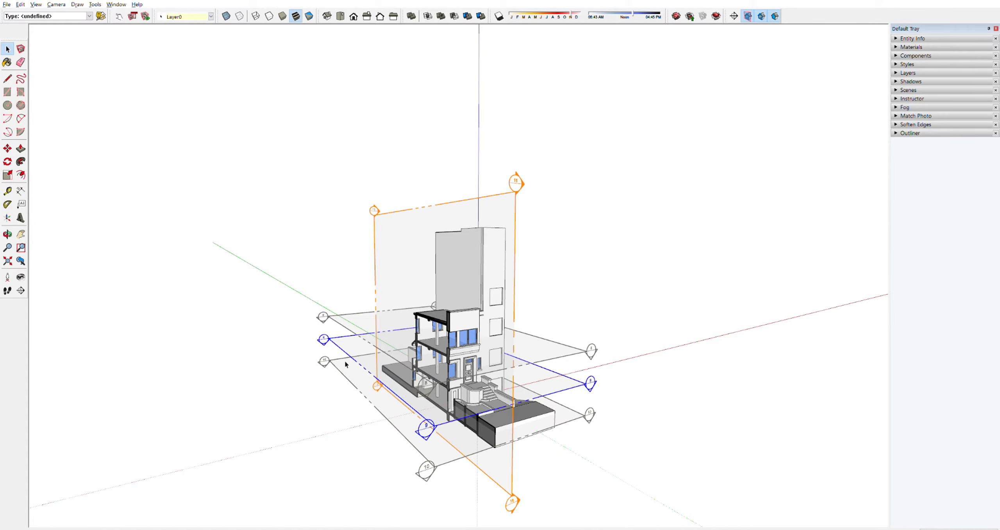
left_click(375, 289)
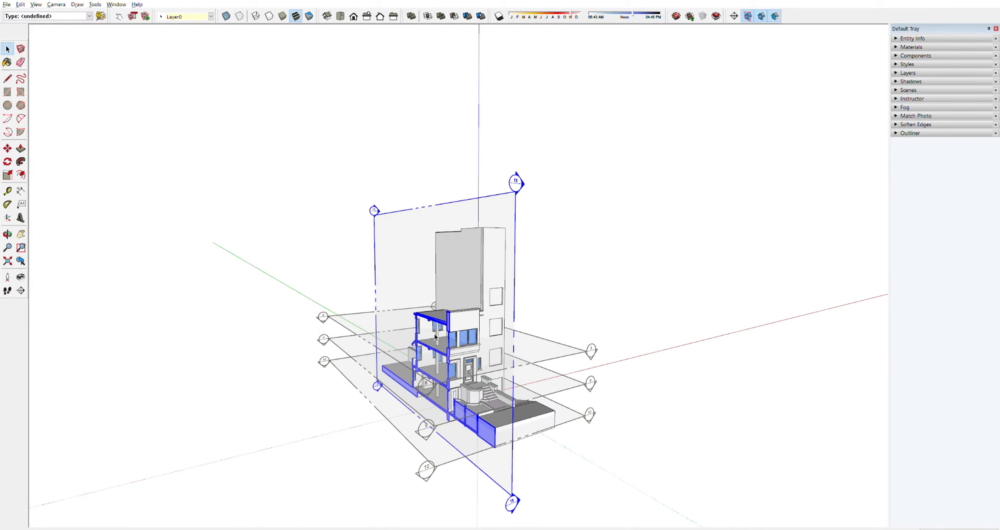
left_click(607, 443)
middle_click_drag(502, 376, 461, 385)
scroll(461, 385, "up", 2)
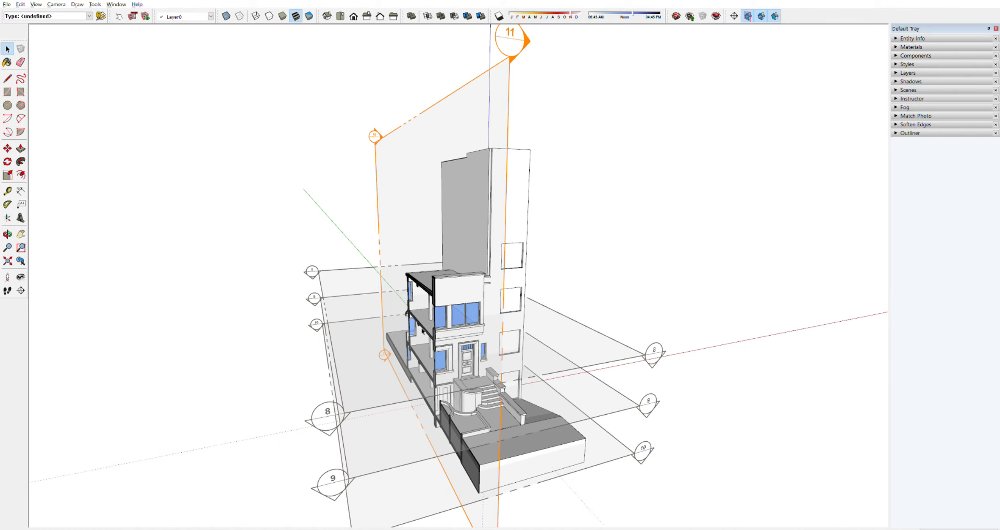
middle_click_drag(403, 349, 473, 336)
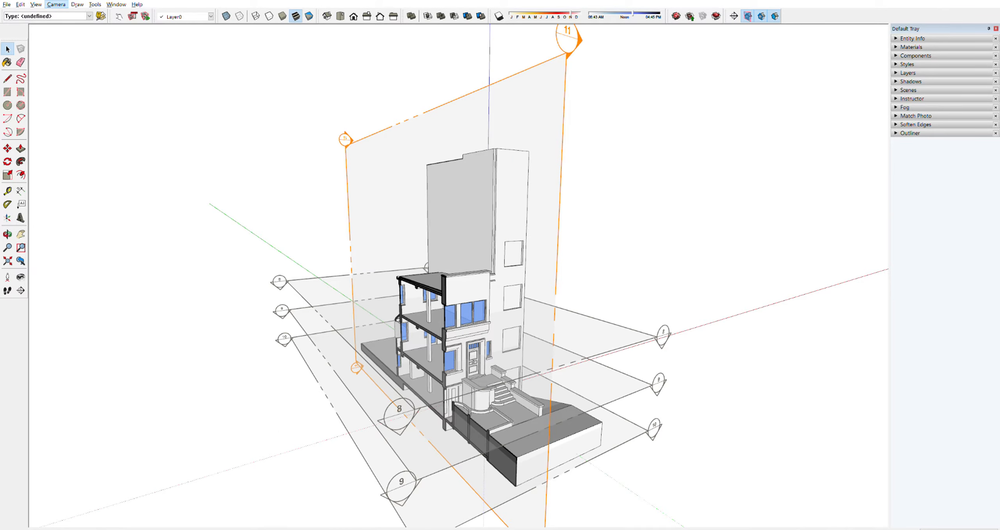
Step: Switch the camera to parallel projection with the whole sectioned townhouse in view
scroll(417, 214, "down", 3)
middle_click_drag(417, 214, 455, 250)
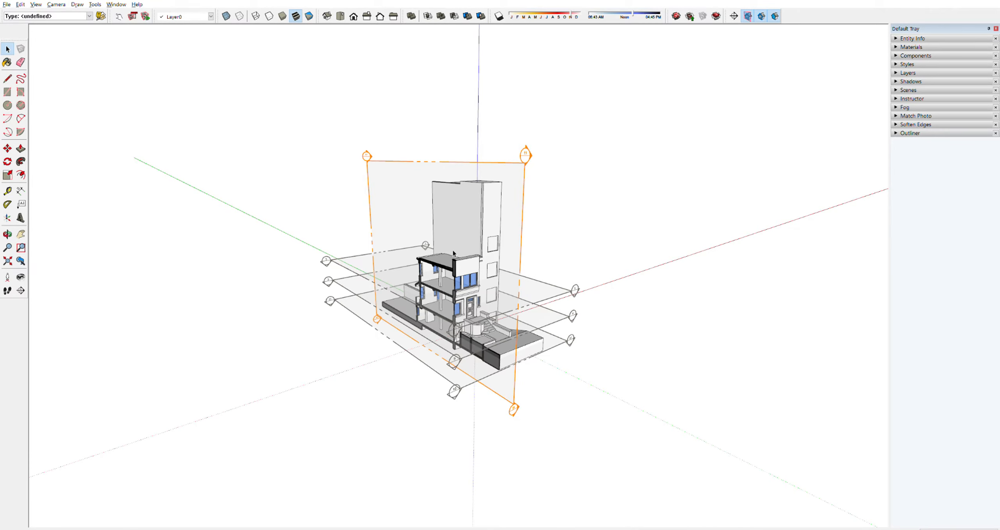
scroll(418, 332, "up", 2)
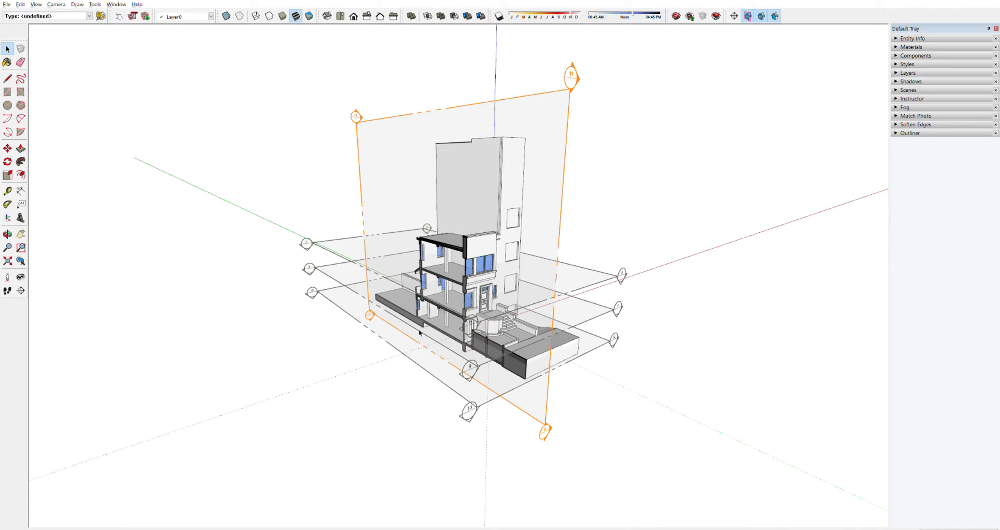
left_click(56, 4)
left_click(92, 42)
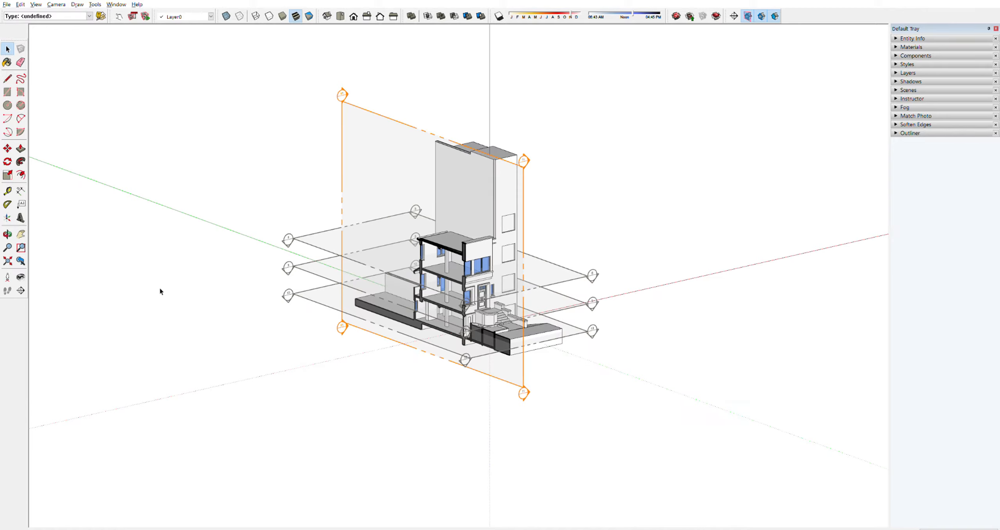
Step: Activate the lowest horizontal section cut and show the basement plan in the top standard view
left_click(346, 297)
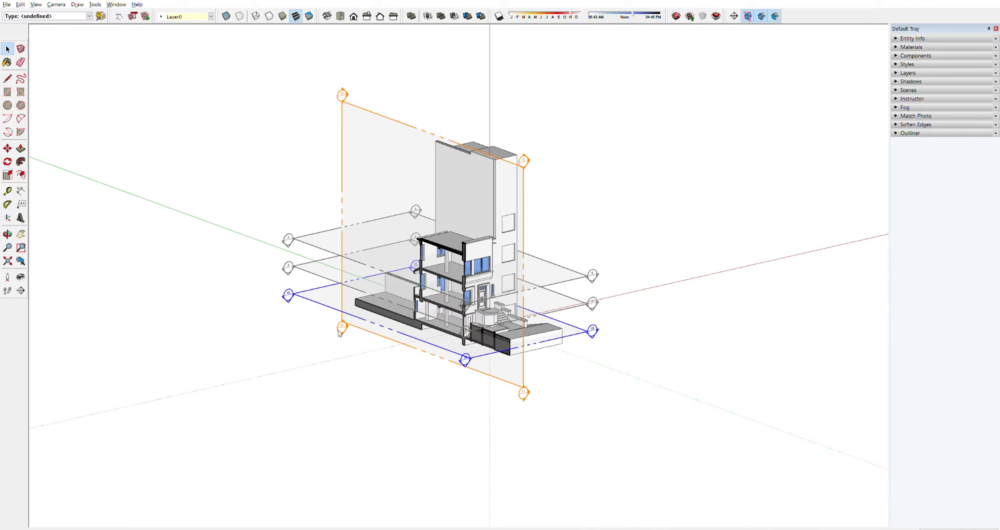
key("ctrl+z")
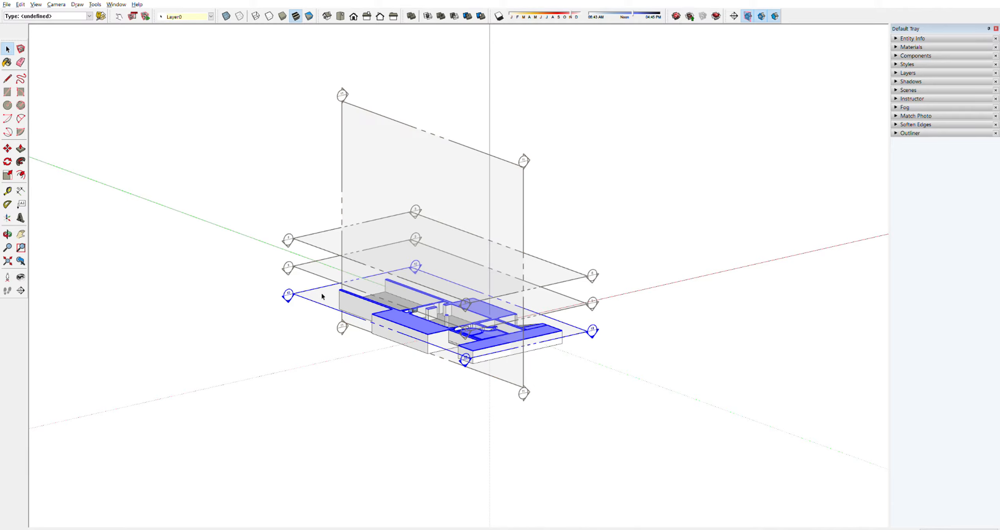
scroll(313, 292, "up", 5)
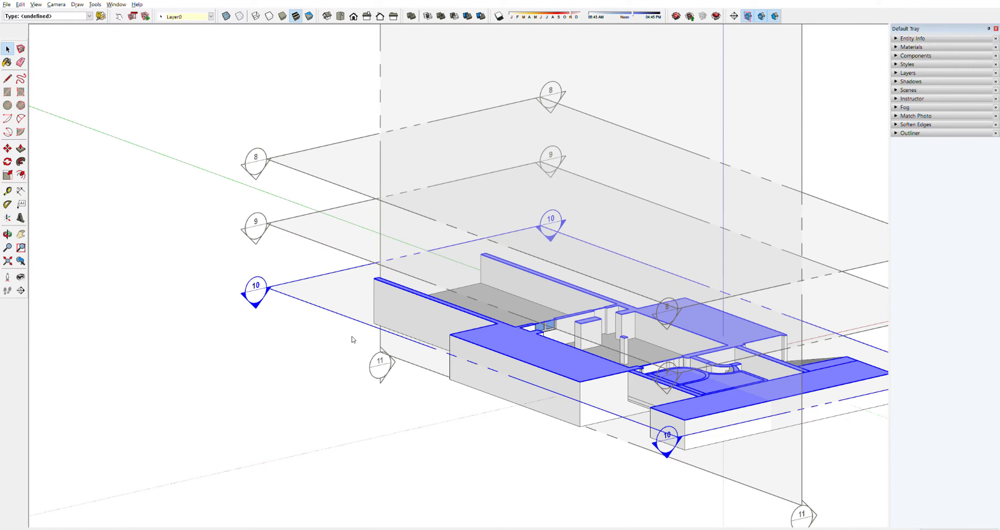
key("F2")
scroll(346, 253, "down", 3)
left_click(537, 234)
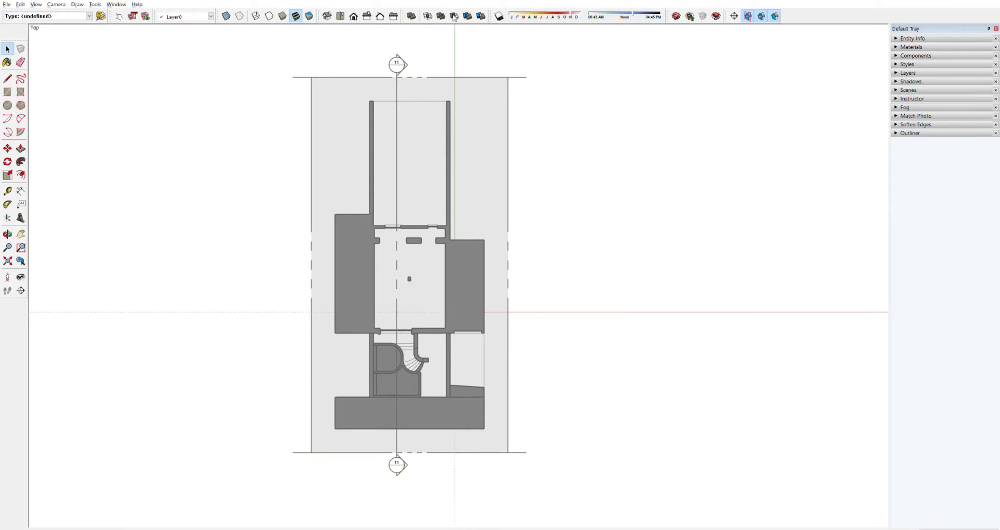
Step: Try toggling the display of all section planes off and on in the basement plan
left_click(401, 62)
left_click(326, 86)
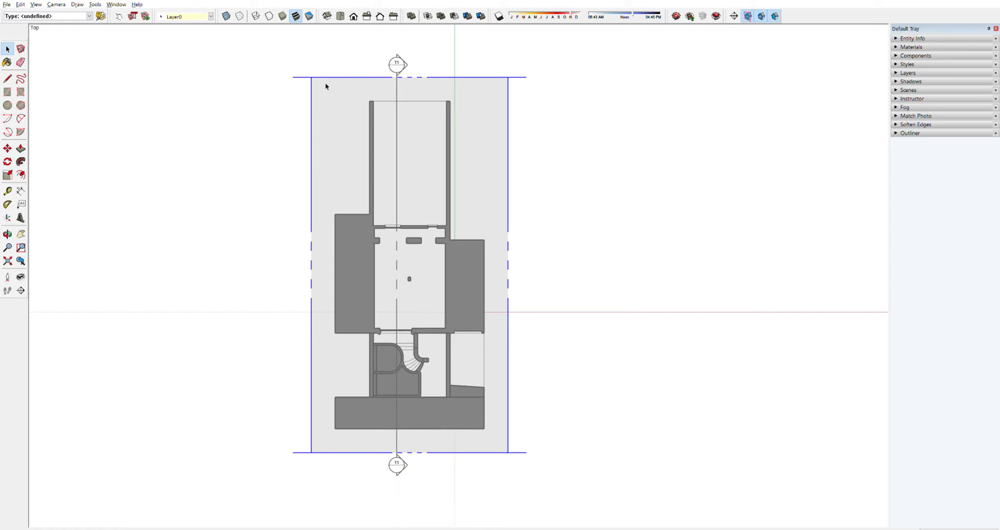
left_click(336, 47)
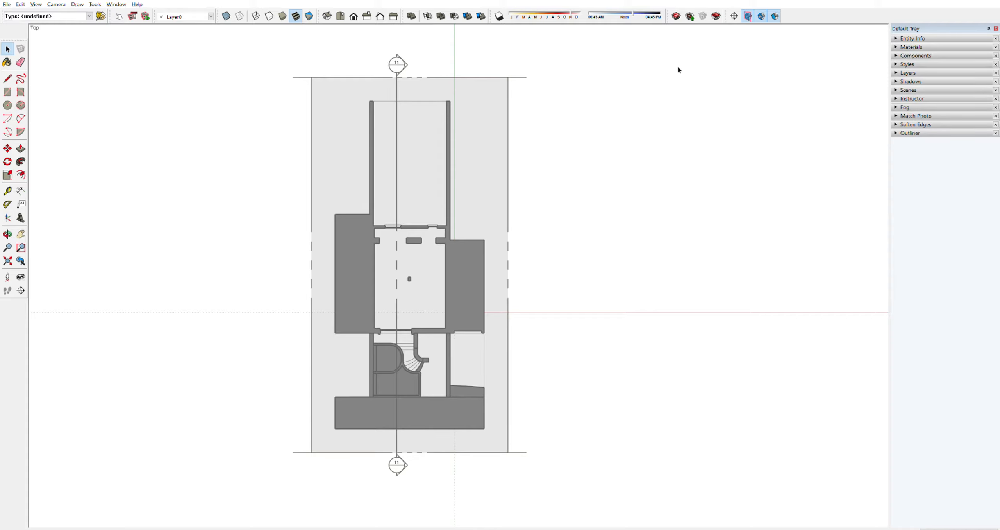
left_click(747, 14)
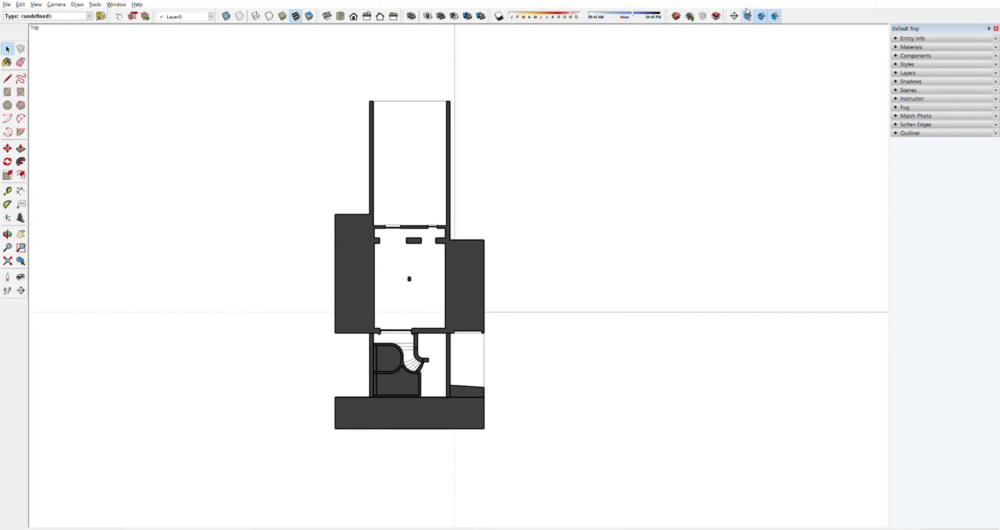
left_click(748, 14)
left_click(747, 14)
left_click(747, 14)
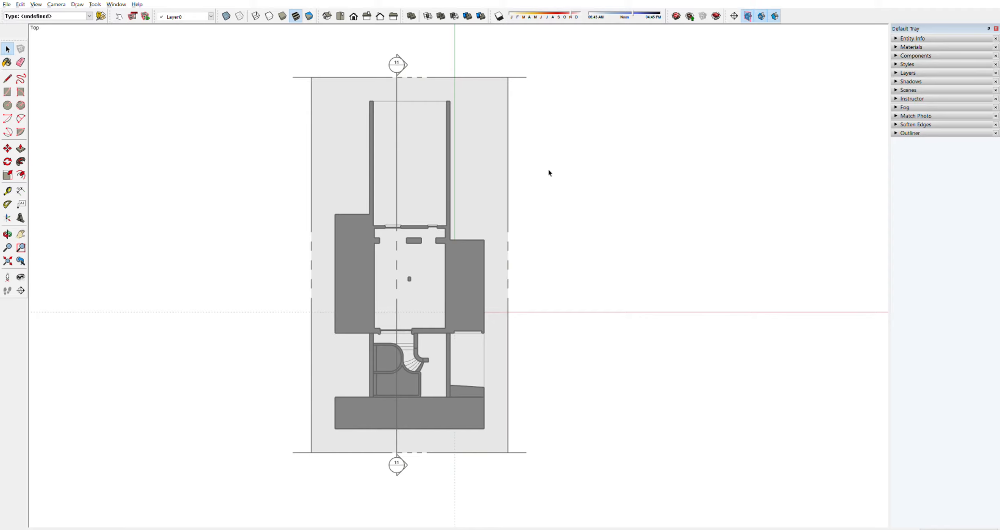
Step: Select the horizontal and vertical section planes together in the basement top view
left_click_drag(418, 37, 338, 93)
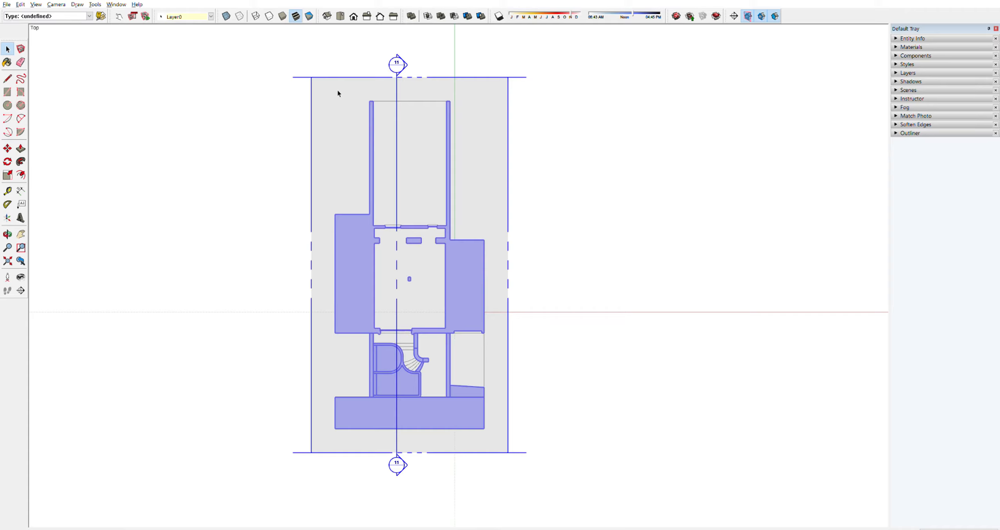
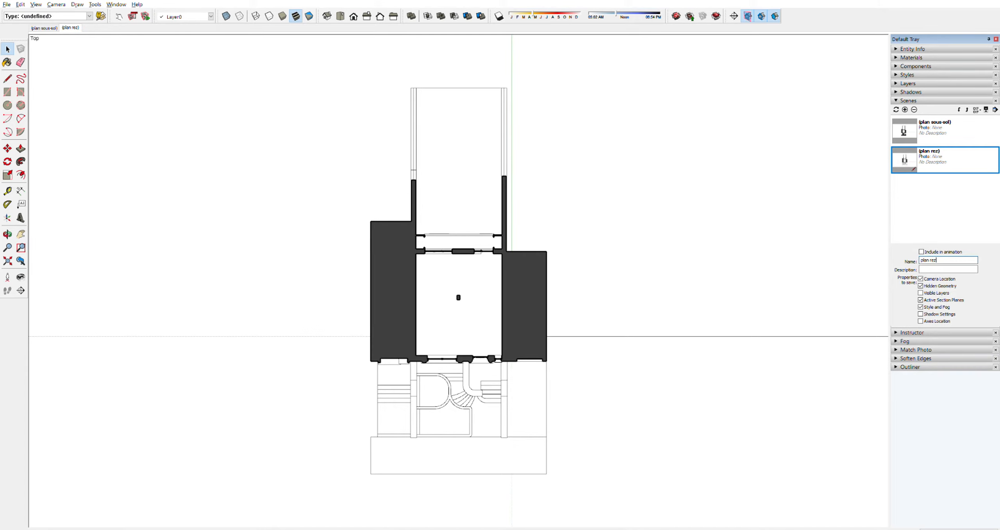
Step: Unhide all section planes and activate the uppermost horizontal cut through the first floor
middle_click_drag(596, 301, 604, 191)
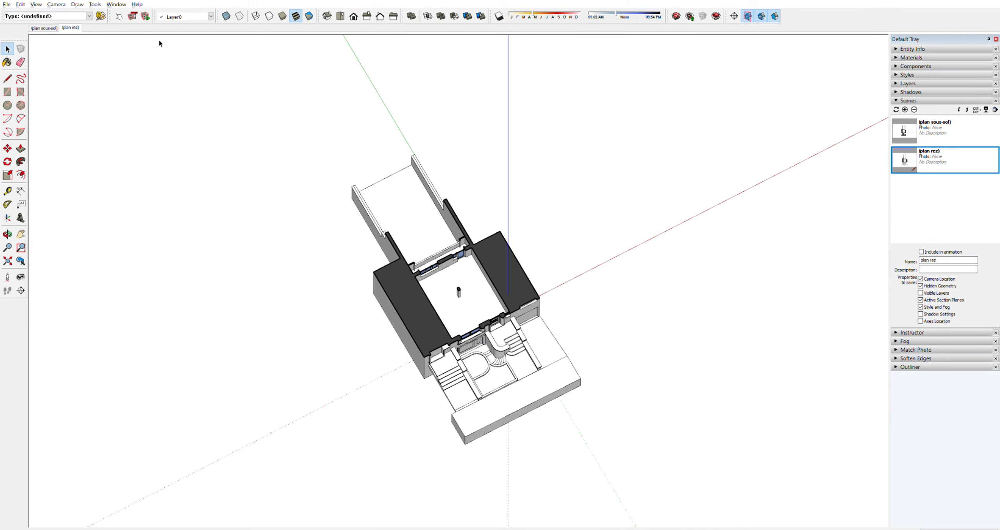
left_click(35, 4)
left_click(186, 125)
middle_click_drag(316, 198, 321, 96)
left_click(311, 174)
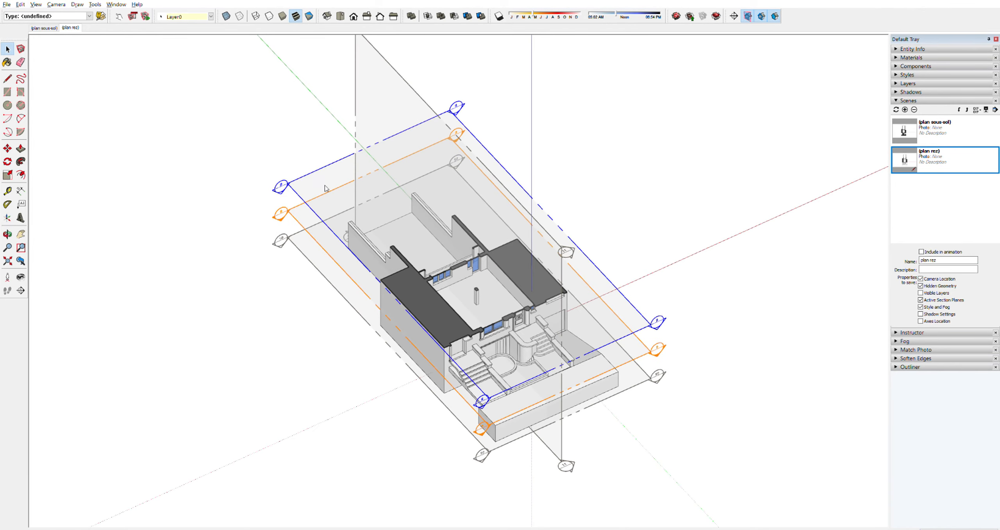
double_click(320, 187)
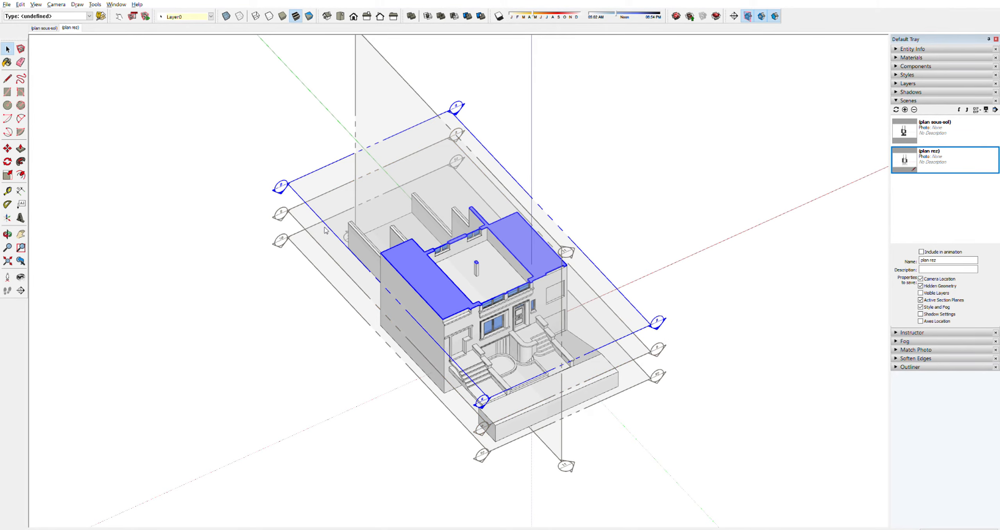
Step: Show the first-floor cut in the top standard view and hide all the section planes
key("F2")
left_click_drag(489, 44, 401, 98)
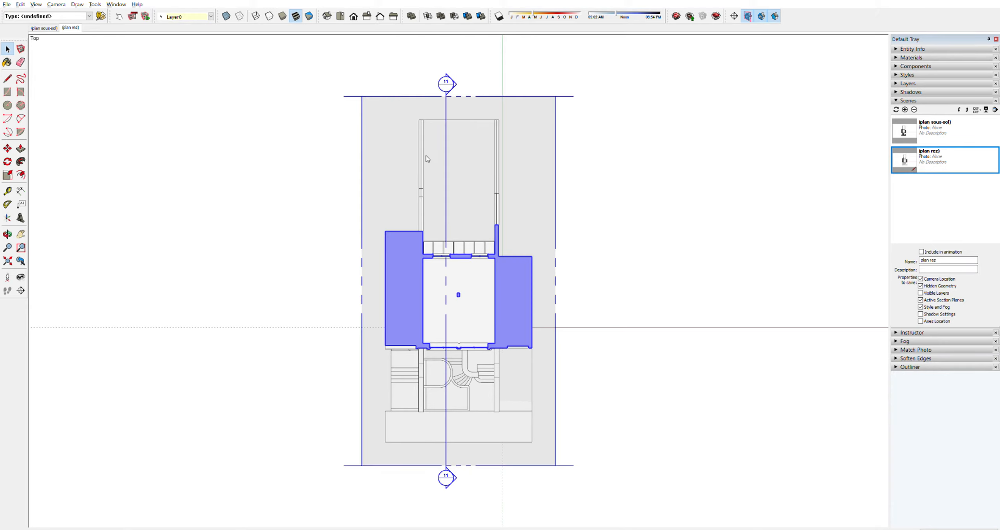
key("h")
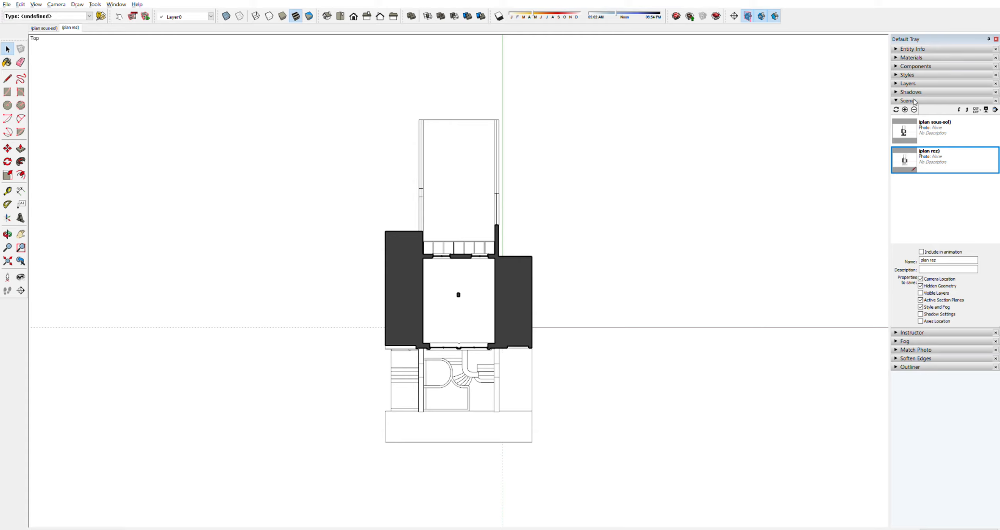
Step: Add a scene of the first-floor plan view and name it "plan 1er"
left_click(905, 109)
left_click_drag(936, 260, 904, 251)
type("plan")
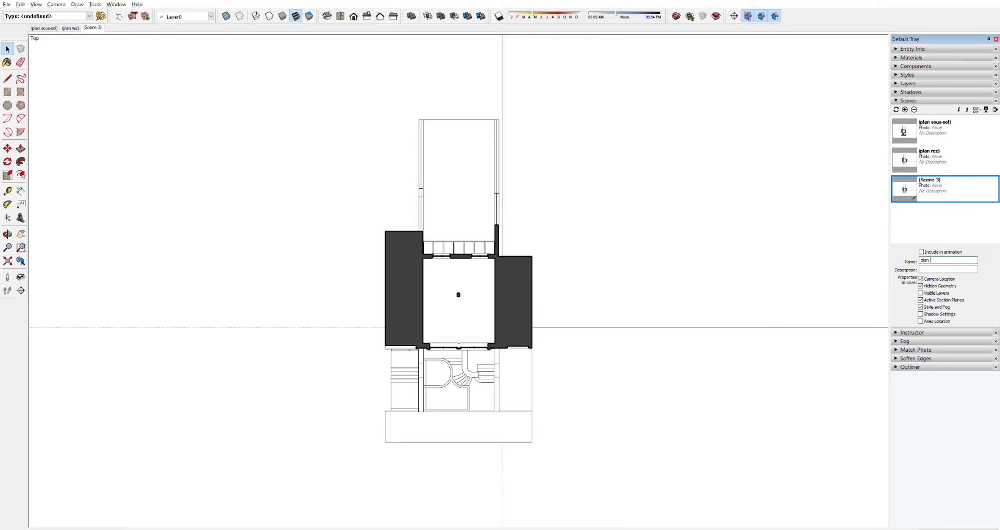
type(" 1er")
key("Return")
Step: Unhide all section planes and activate the vertical cut running lengthwise through the house
middle_click_drag(743, 257, 275, 113)
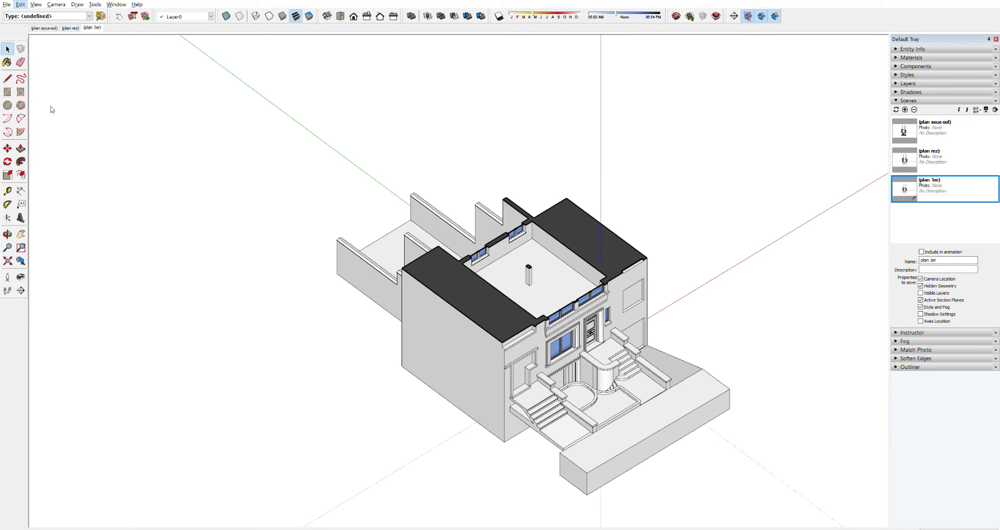
left_click(174, 127)
scroll(380, 196, "down", 5)
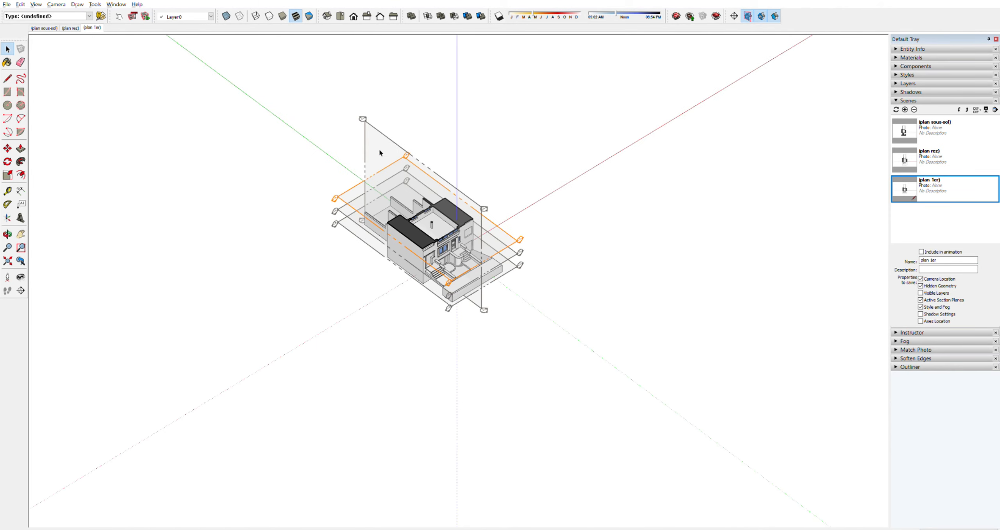
double_click(367, 122)
scroll(379, 145, "up", 3)
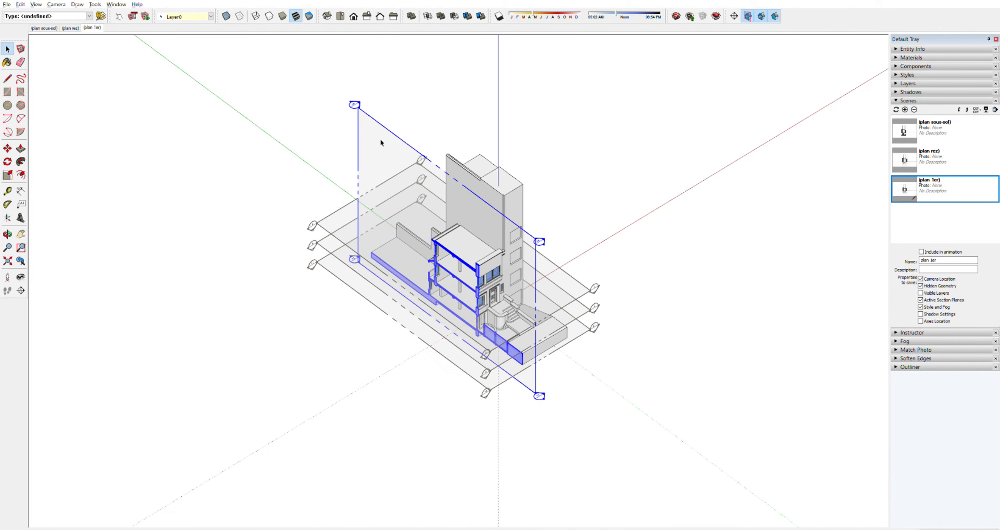
Step: Show the lengthwise cut in the left standard view and hide the vertical section plane
left_click(403, 178)
scroll(444, 296, "up", 3)
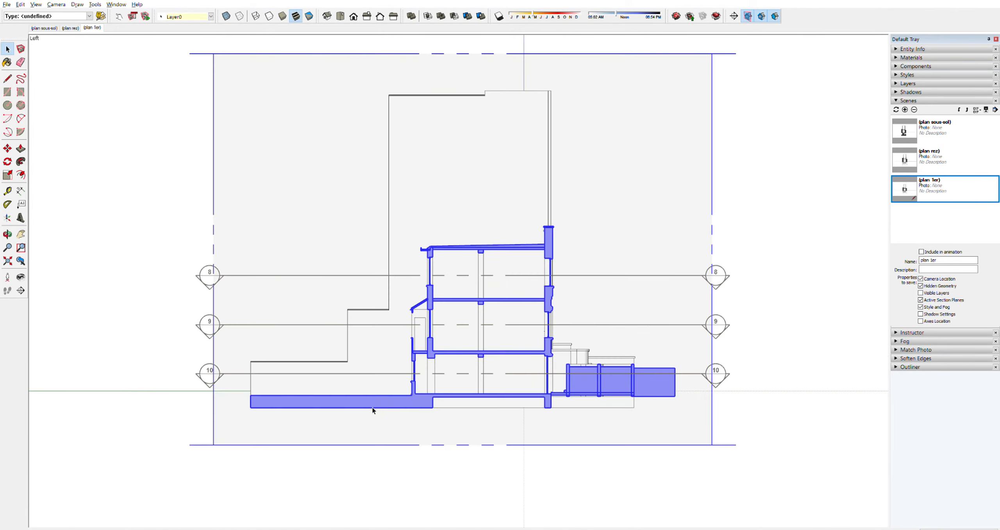
scroll(400, 220, "up", 1)
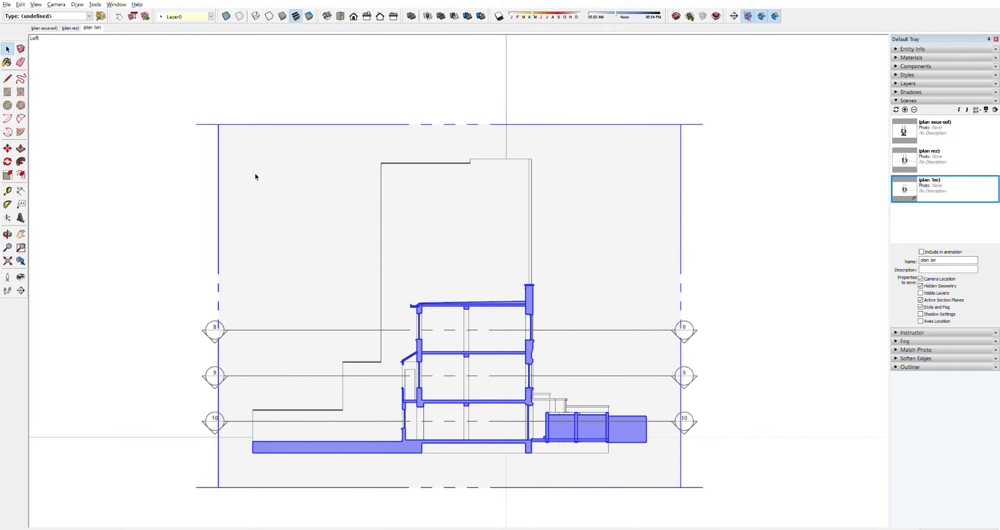
left_click(279, 75)
left_click(259, 125)
key("h")
left_click_drag(226, 287, 178, 420)
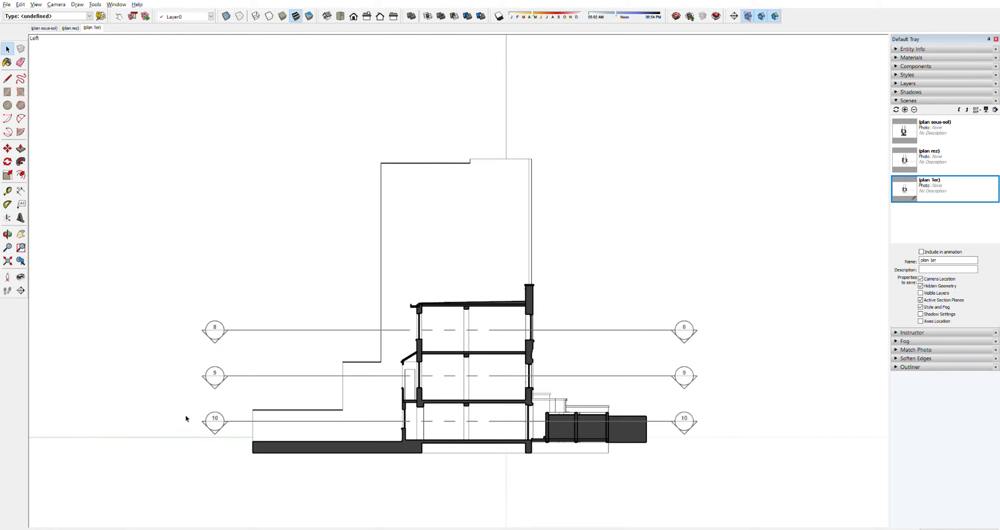
Step: Hide the three horizontal section planes 8, 9 and 10 in the lengthwise section view
left_click(221, 370)
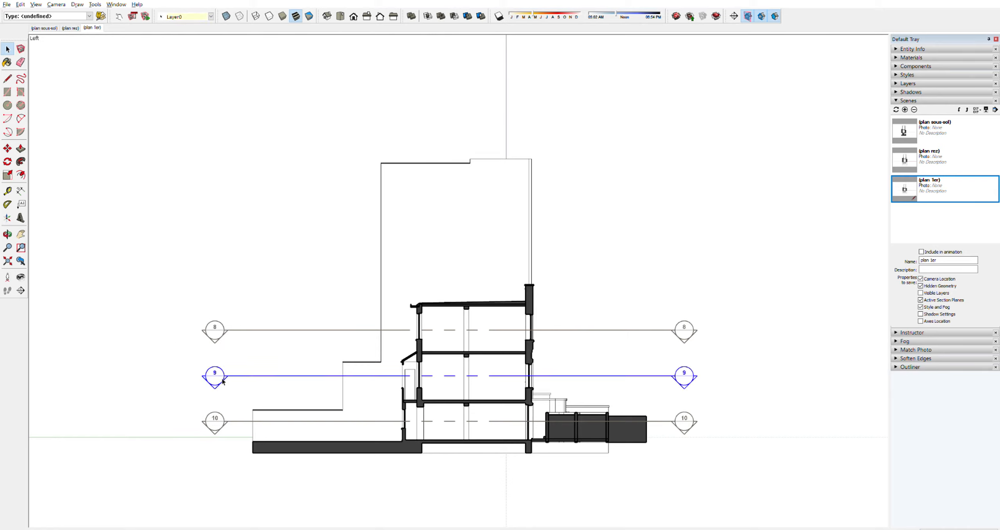
left_click(246, 406)
left_click(224, 418)
left_click(242, 441)
left_click(221, 329)
key("Delete")
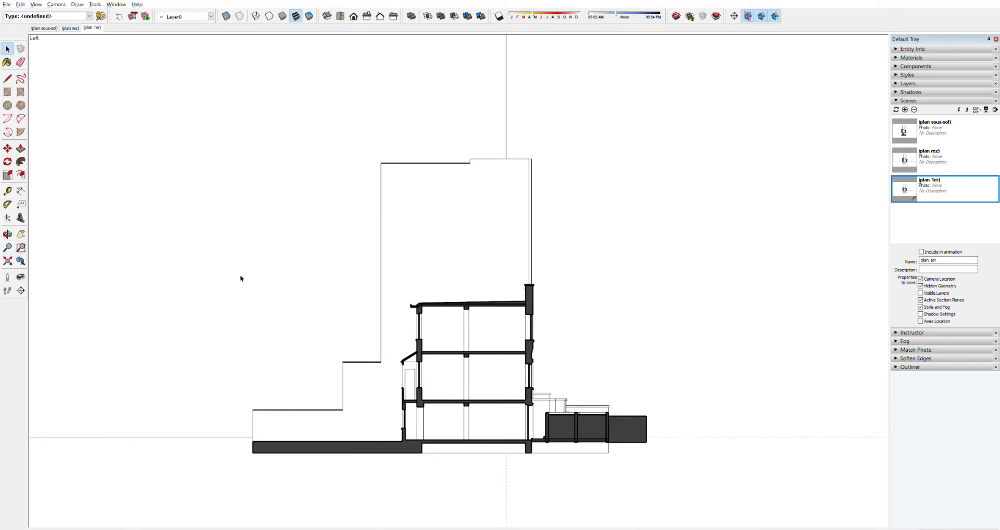
Step: Add a scene of the framed lengthwise section and name it "coupe longitudinale"
scroll(459, 393, "up", 2)
scroll(459, 393, "up", 1)
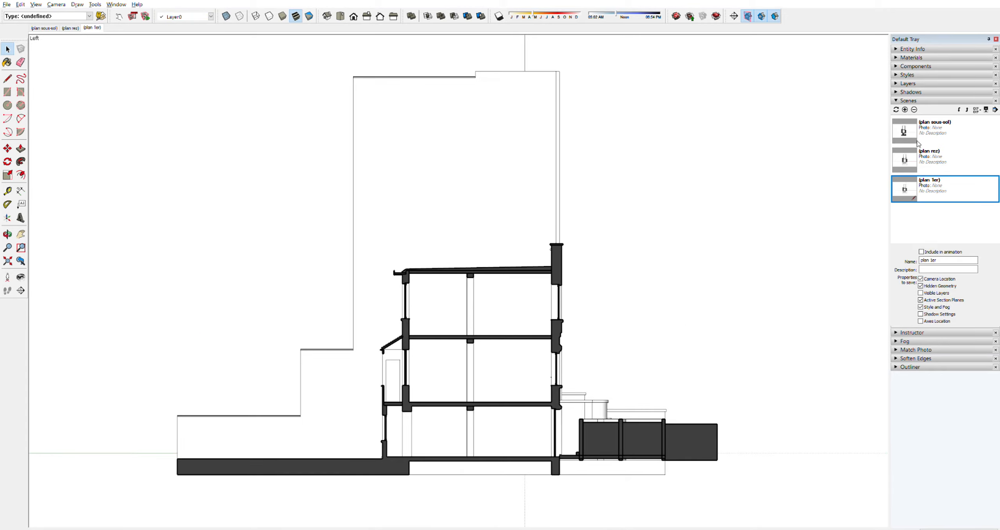
left_click(904, 110)
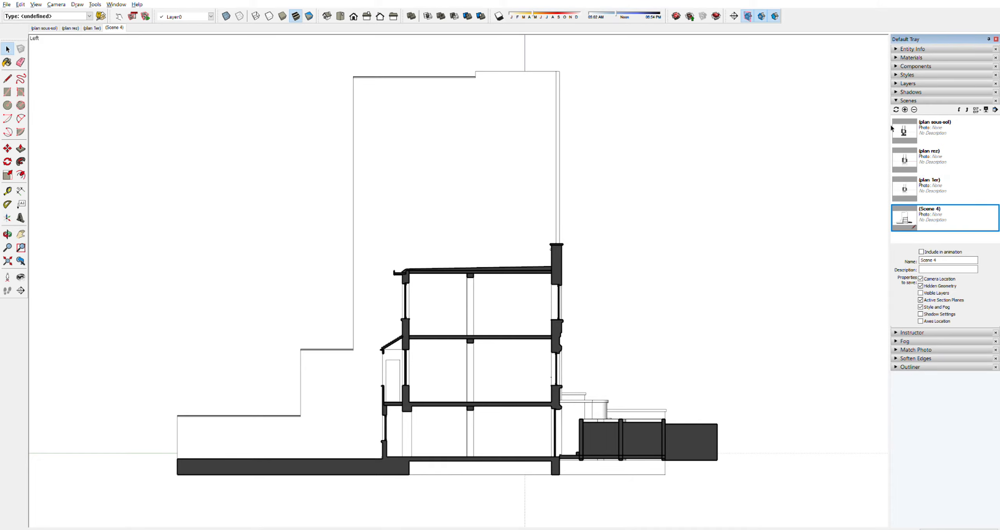
triple_click(947, 260)
type("coupe longitudinale")
key("Return")
Step: Step through the saved "plan sous-sol", "plan rez", "plan 1er" and "coupe longitudinale" scenes to check each view
left_click(45, 28)
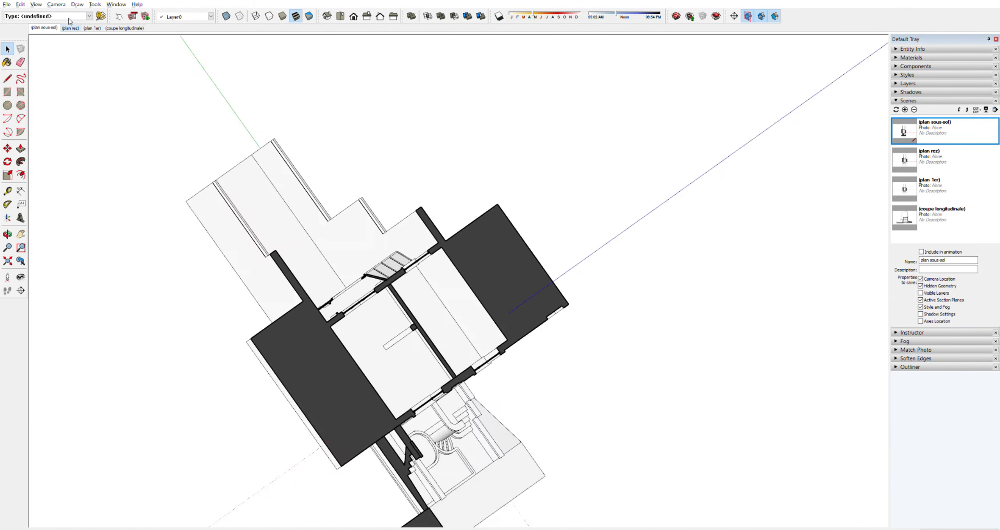
left_click(70, 28)
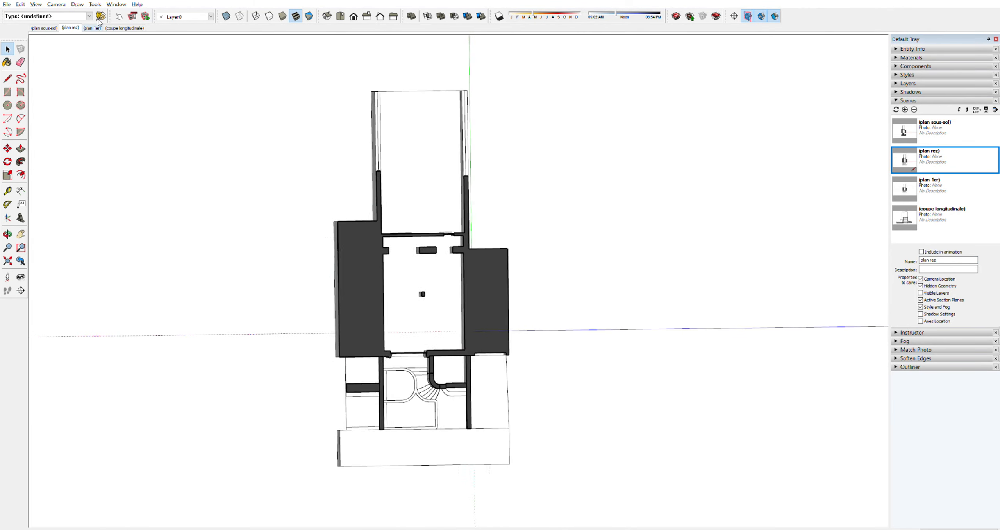
left_click(91, 28)
left_click(124, 28)
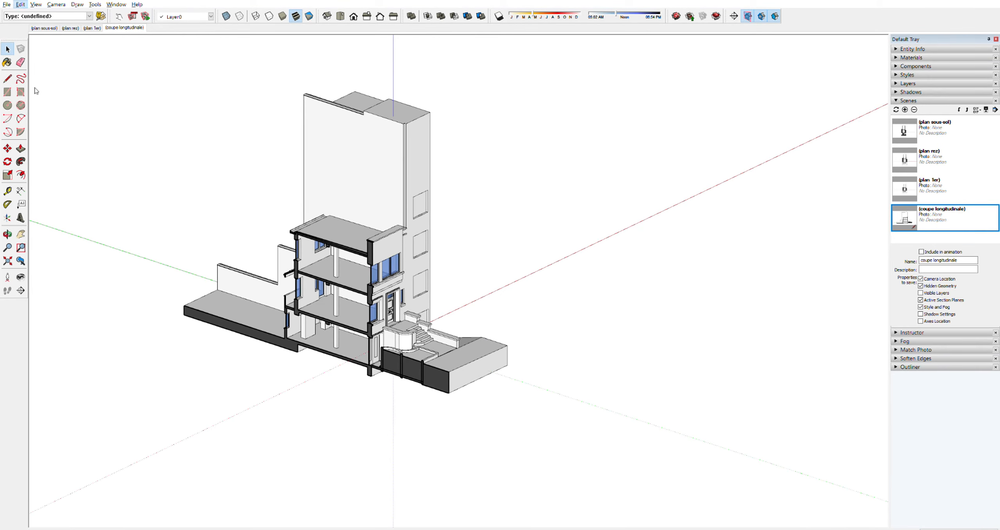
Step: Unhide all section planes around the house model
key("shift+h")
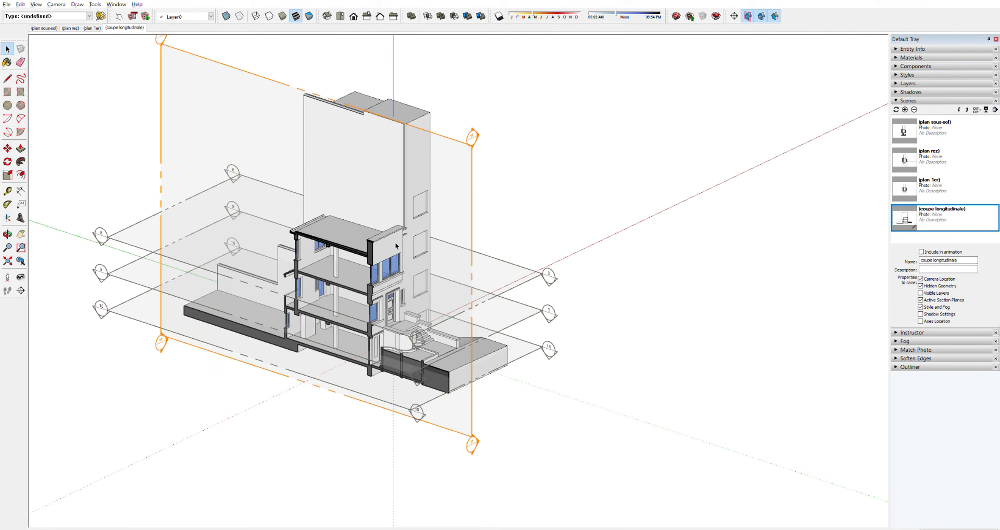
scroll(395, 245, "down", 2)
middle_click_drag(508, 207, 475, 232)
scroll(488, 215, "up", 2)
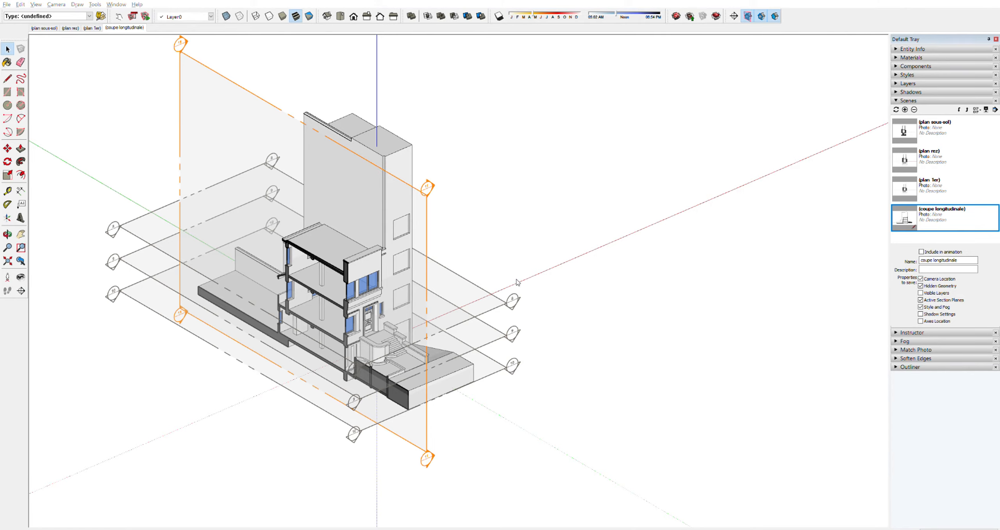
Step: Place a new vertical section plane cutting crosswise through the house, parallel to the front facade
key("x")
scroll(416, 264, "up", 2)
scroll(306, 293, "up", 3)
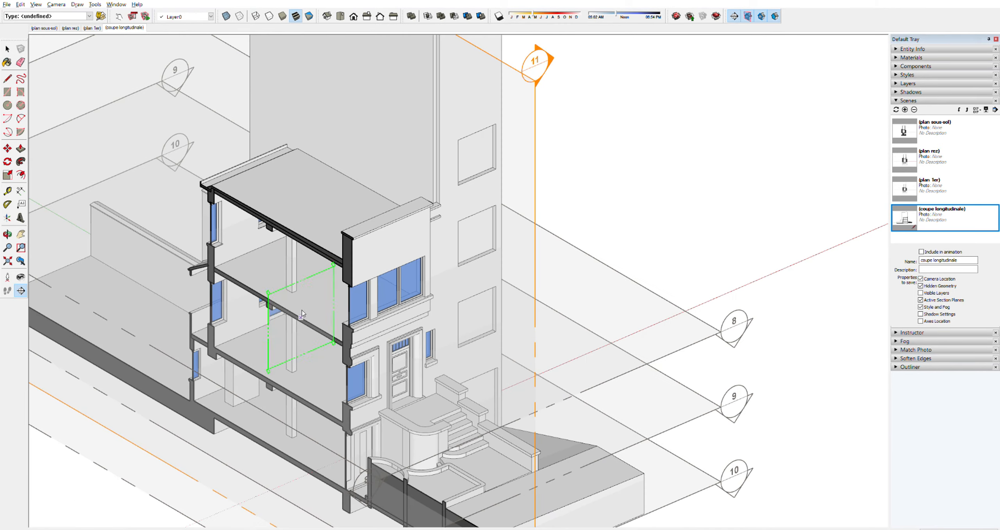
left_click(305, 306)
scroll(313, 323, "down", 2)
scroll(316, 324, "down", 5)
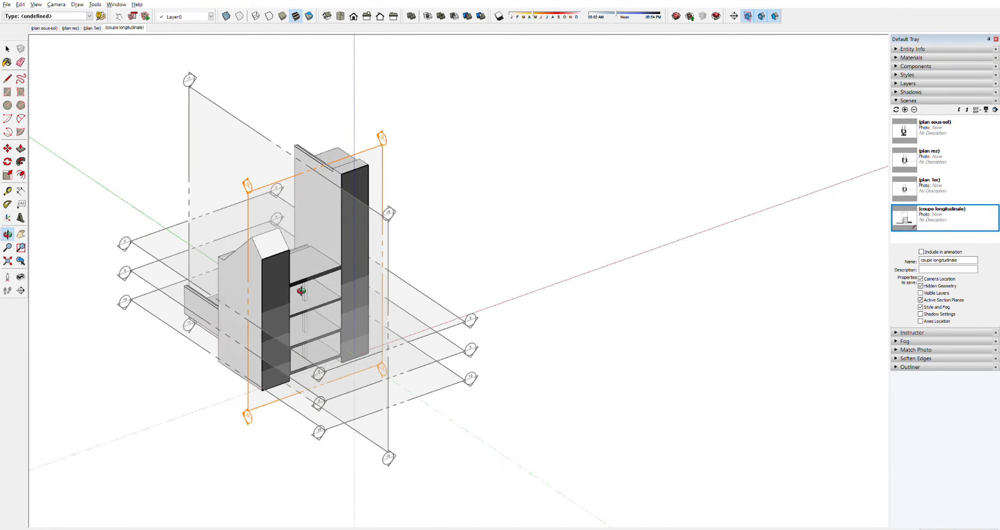
Step: Show the crosswise cut in the front standard view
double_click(390, 141)
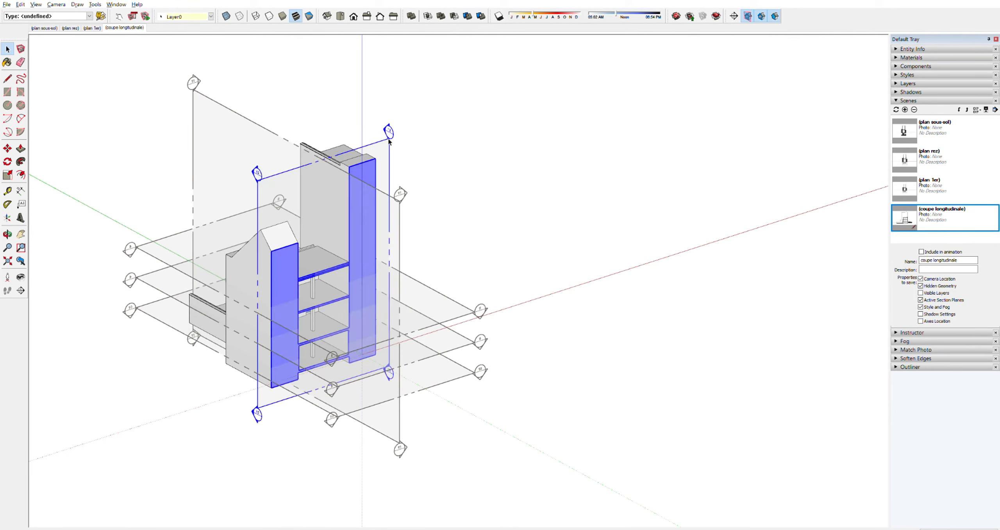
key("F3")
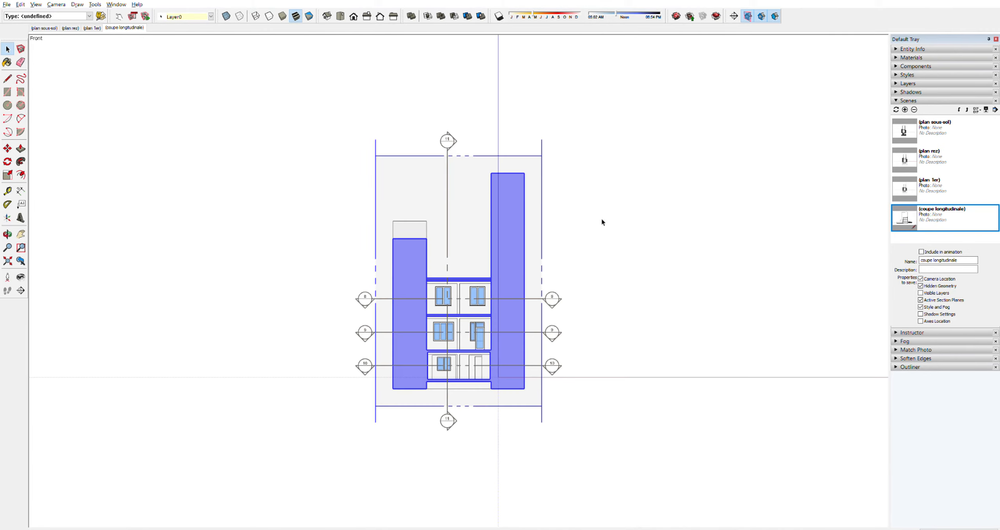
left_click(663, 290)
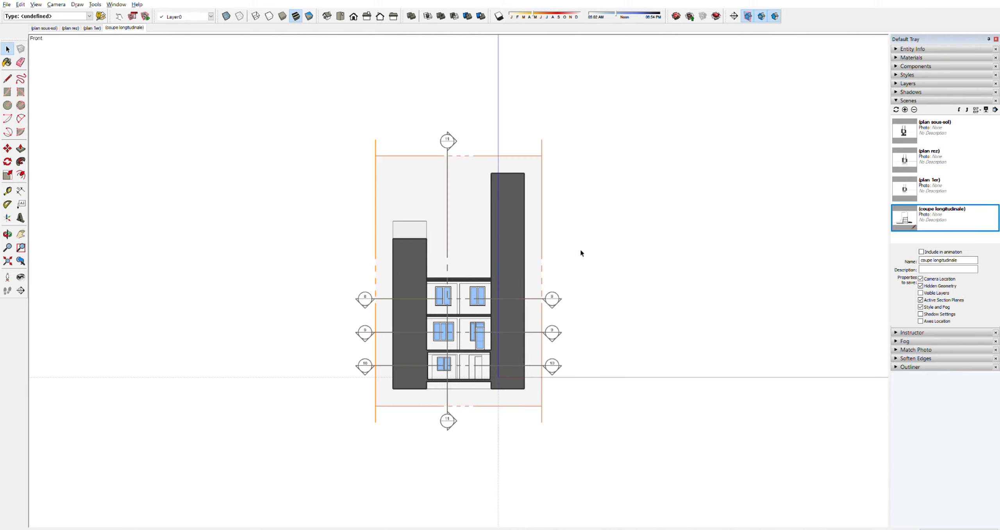
Step: Hide the crosswise section plane, the horizontal planes 8, 9 and 10, and the lengthwise plane 11 in the front view
scroll(565, 322, "up", 3)
left_click_drag(575, 261, 532, 392)
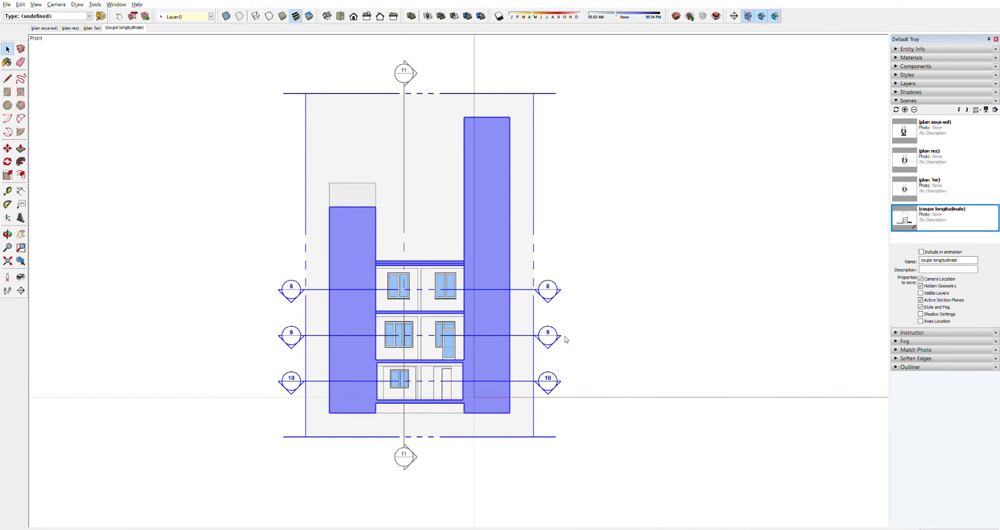
key("h")
left_click(409, 446)
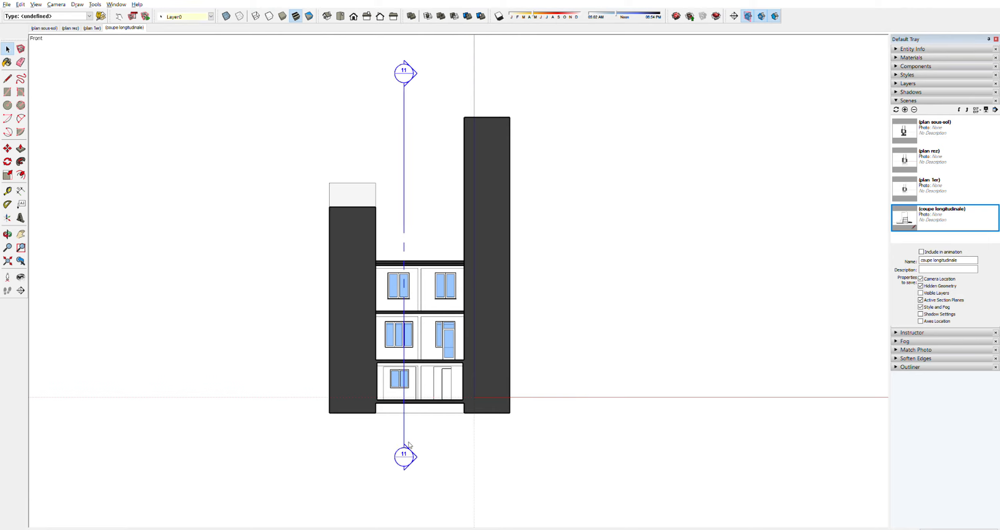
key("h")
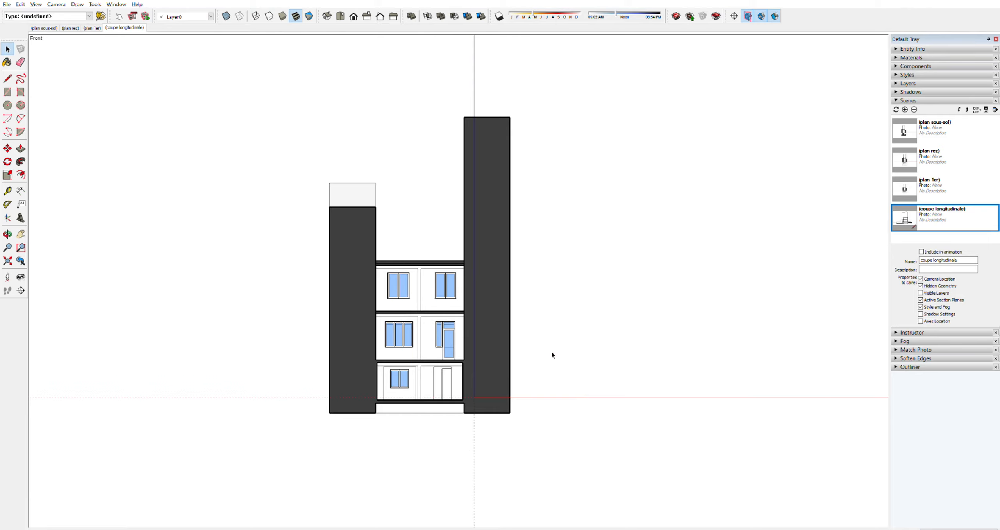
Step: Add a scene of the framed crosswise section and name it "coupe transversale"
scroll(473, 196, "up", 2)
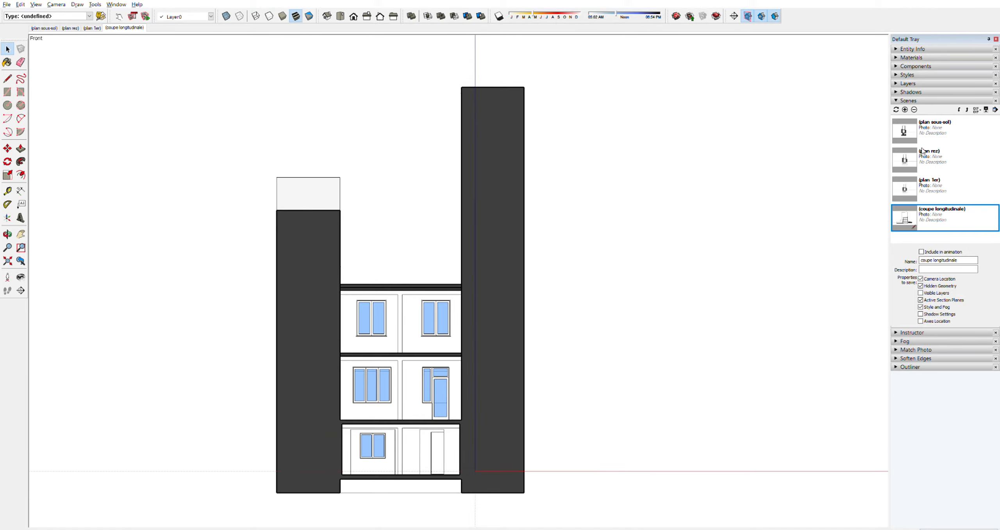
left_click(904, 109)
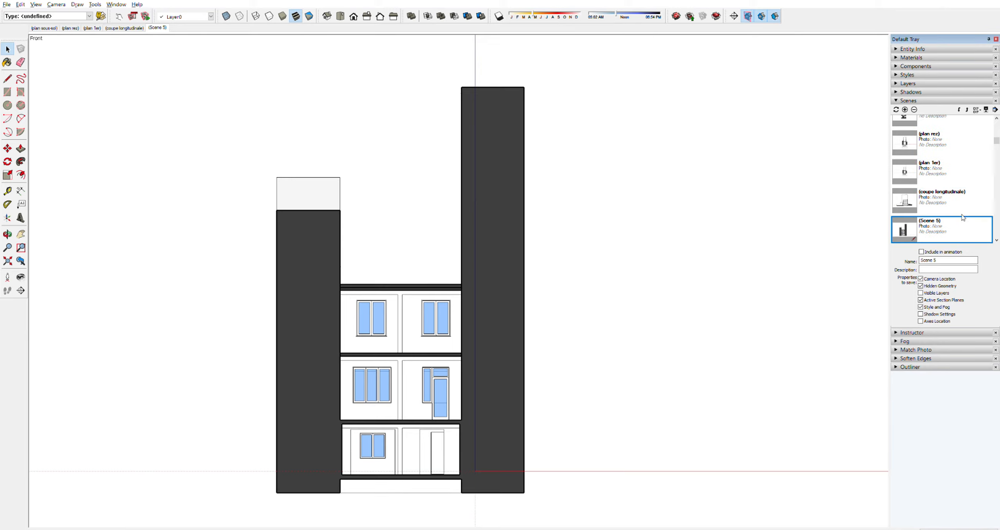
triple_click(941, 259)
type("coupe transversale")
key("Return")
Step: Hide the crosswise section plane 12 in the "plan sous-sol", "plan rez" and "plan 1er" scenes
left_click(45, 27)
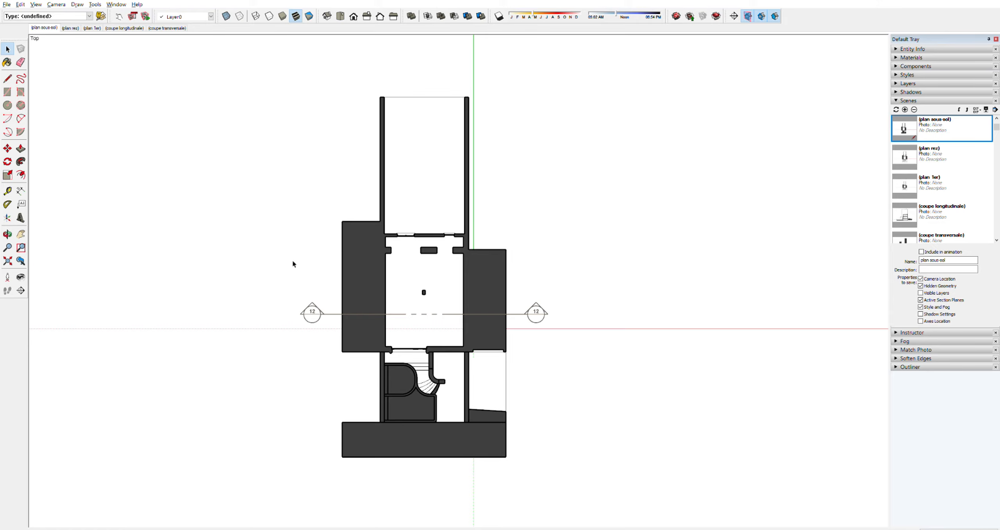
left_click(319, 304)
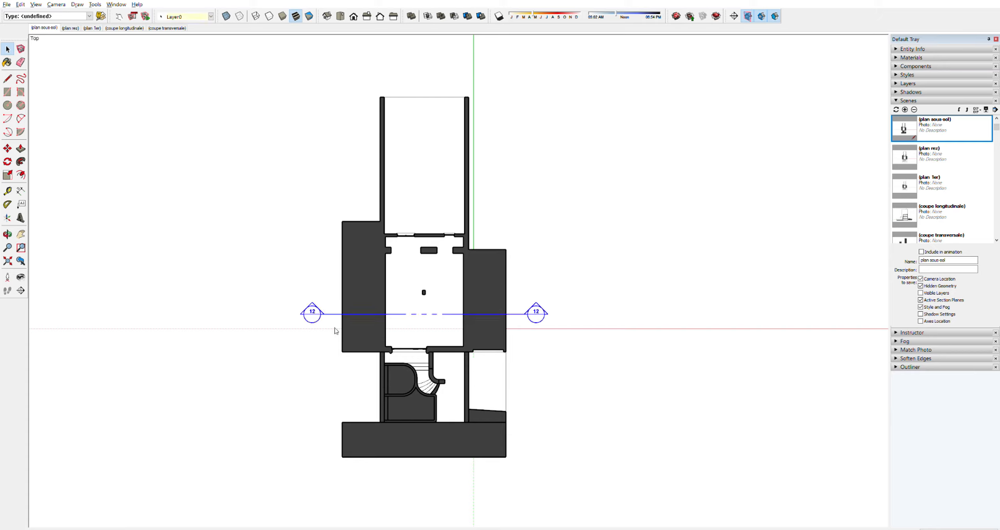
key("Delete")
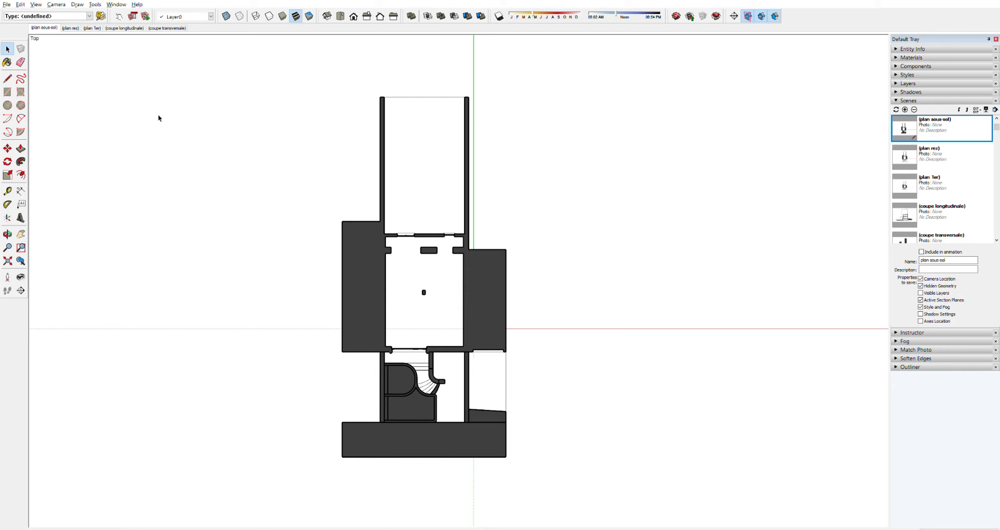
left_click(71, 28)
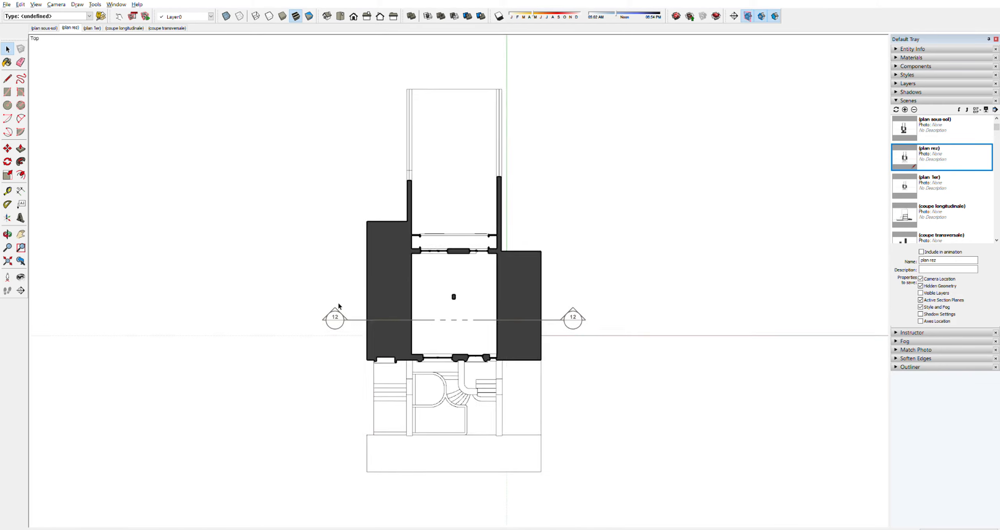
left_click(346, 313)
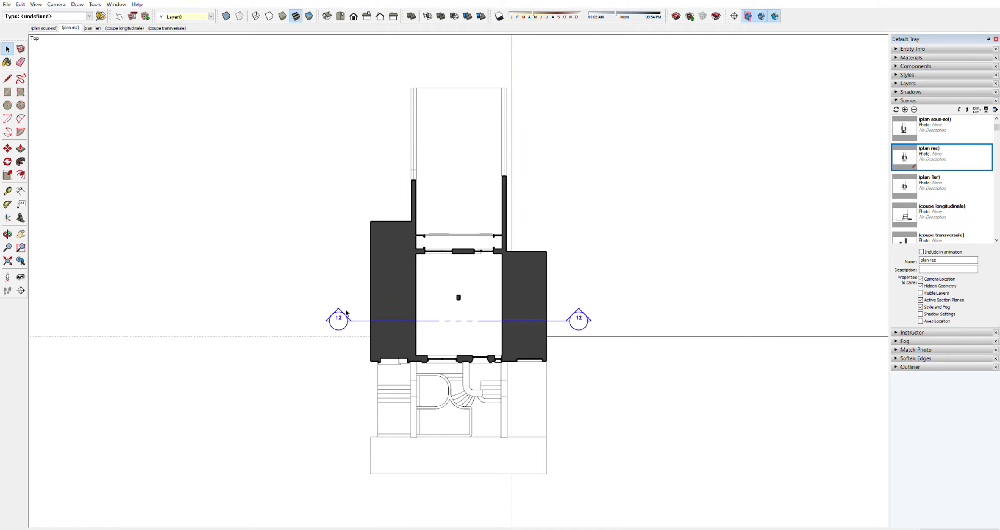
right_click(344, 305)
left_click(369, 331)
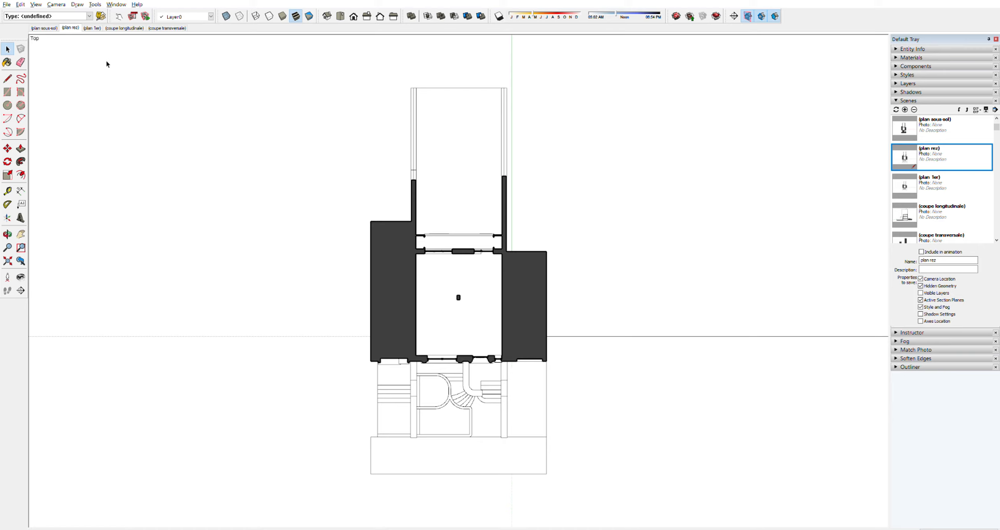
left_click(92, 27)
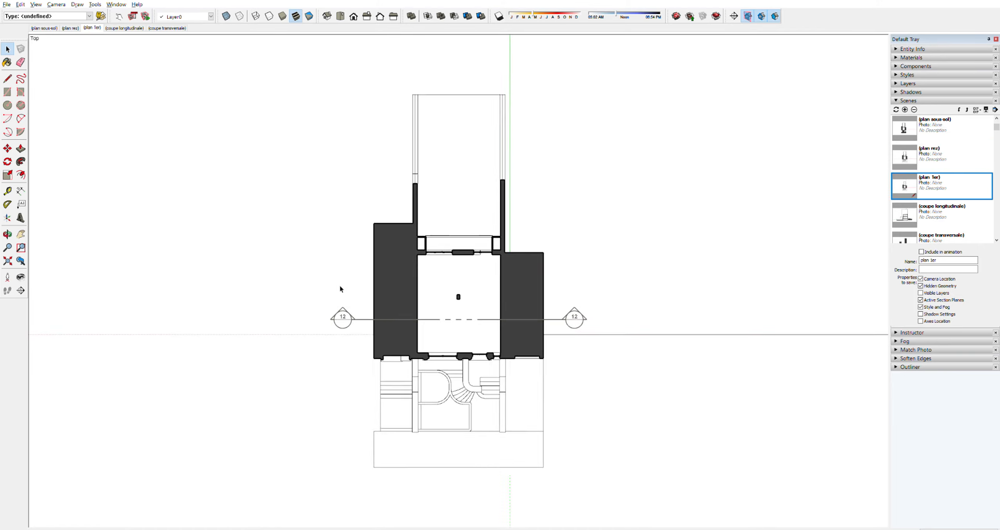
left_click(360, 306)
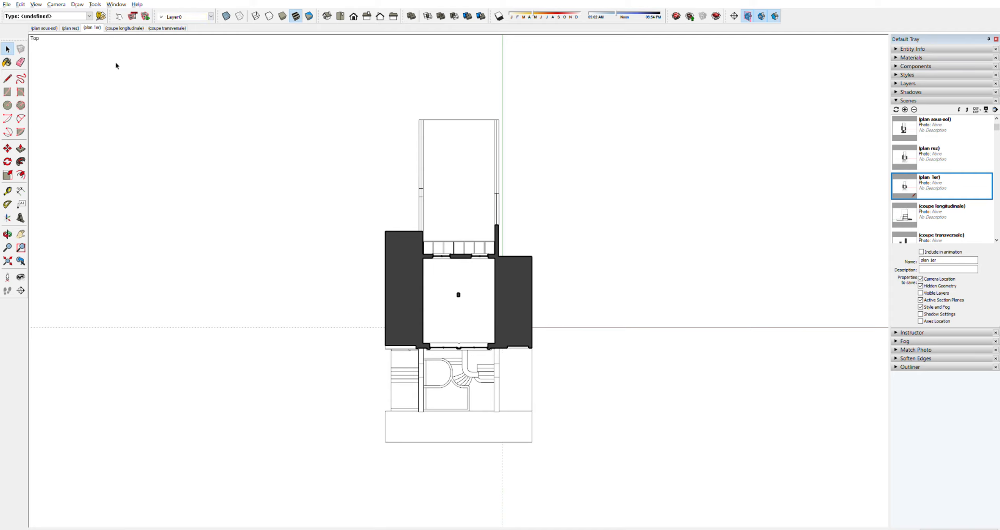
Step: Review the three plan scenes and both section scenes to check that no section plane symbols are left
left_click(124, 28)
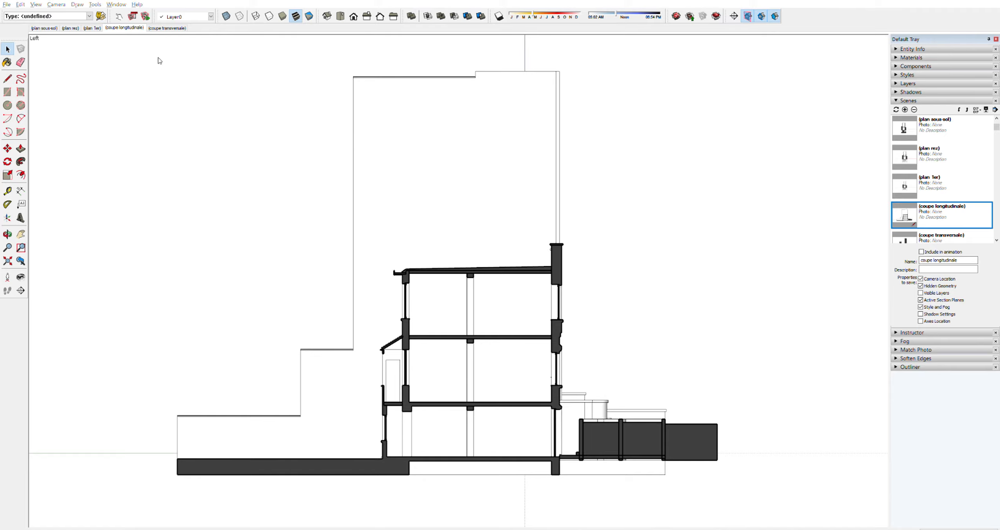
left_click(158, 26)
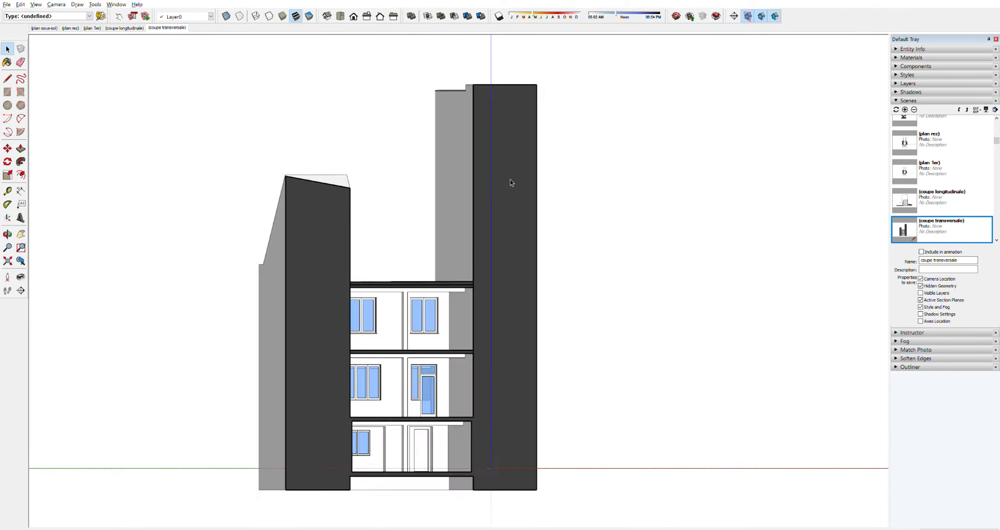
left_click(41, 27)
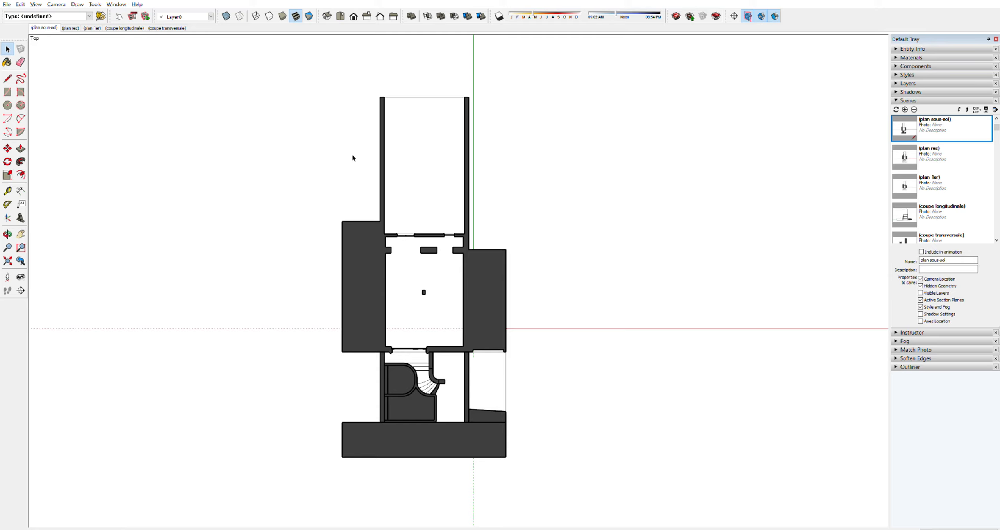
left_click(71, 28)
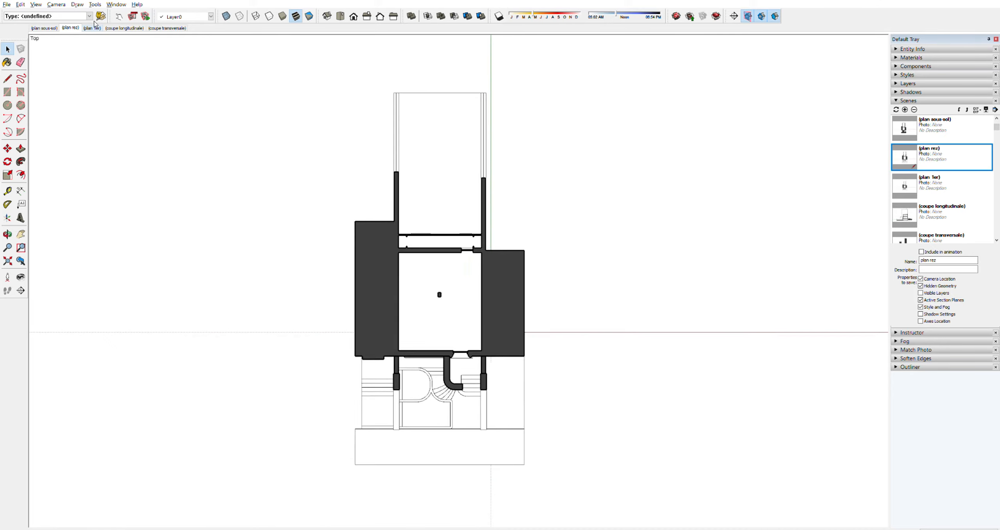
left_click(93, 27)
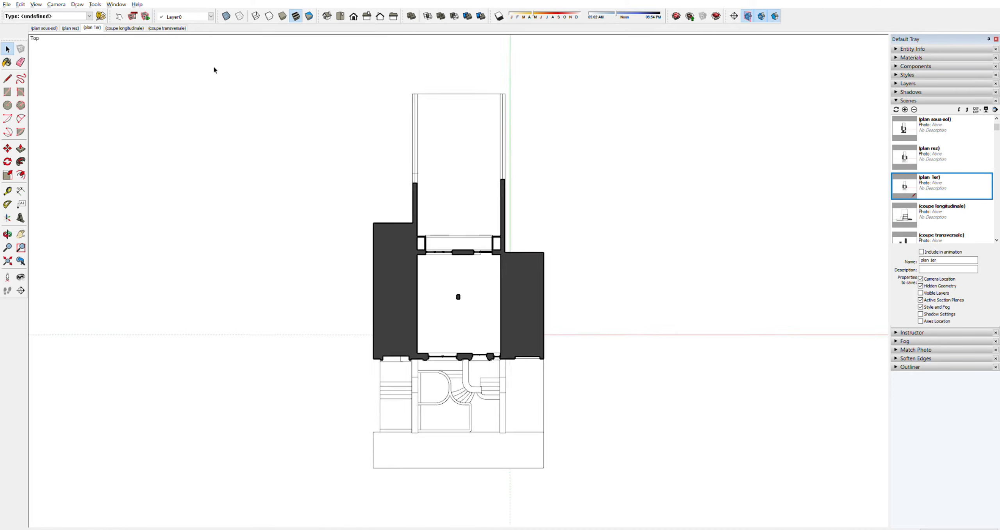
left_click(124, 28)
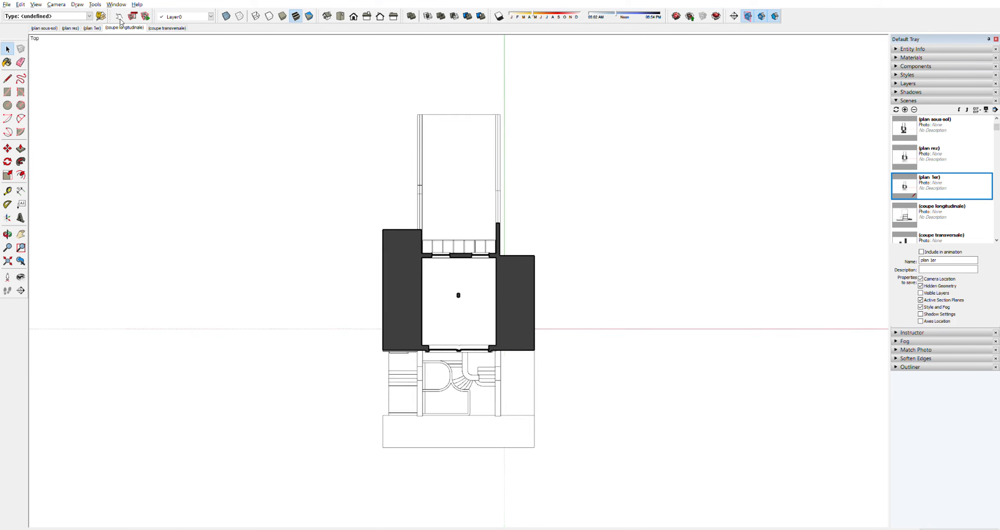
left_click(167, 28)
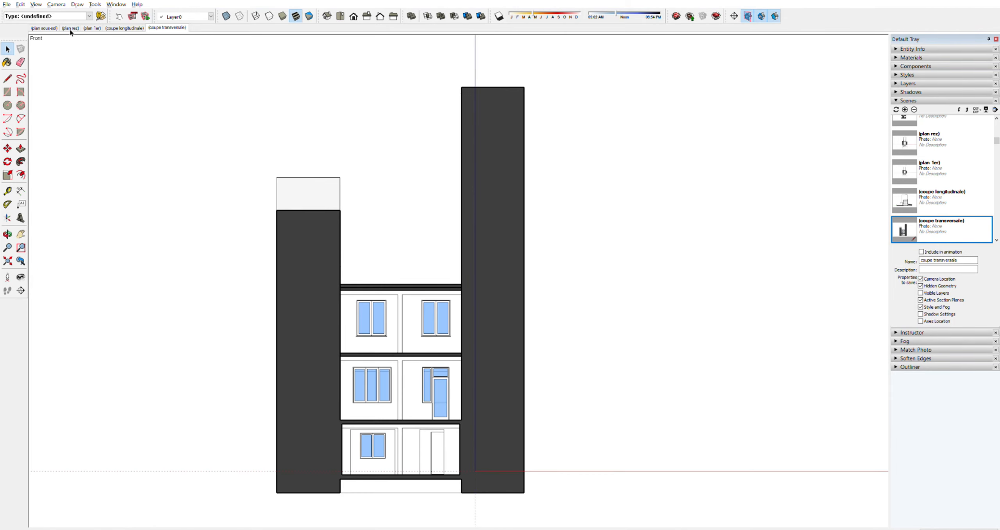
left_click(44, 28)
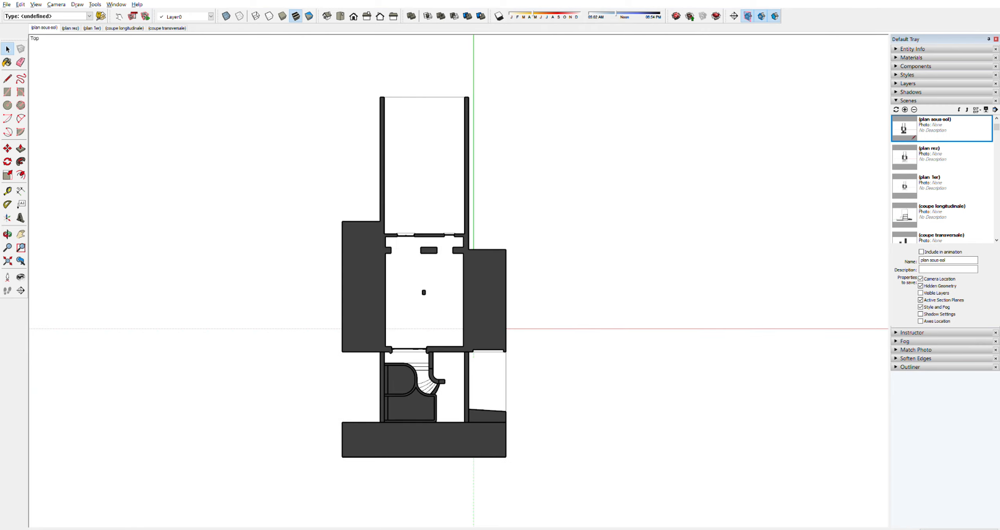
left_click(166, 28)
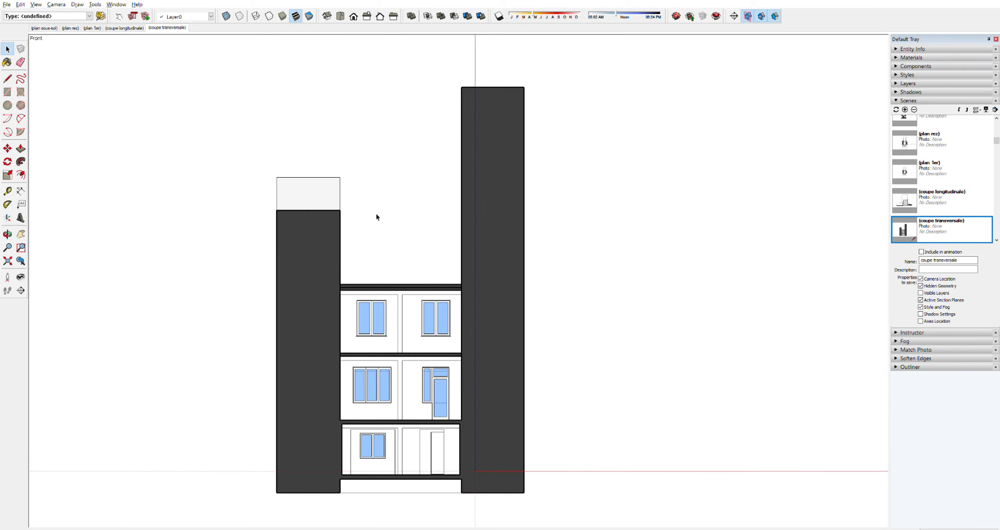
Step: Switch the camera to perspective and view the crosswise-cut house from an angle
left_click(56, 4)
left_click(82, 49)
middle_click_drag(331, 230, 256, 111)
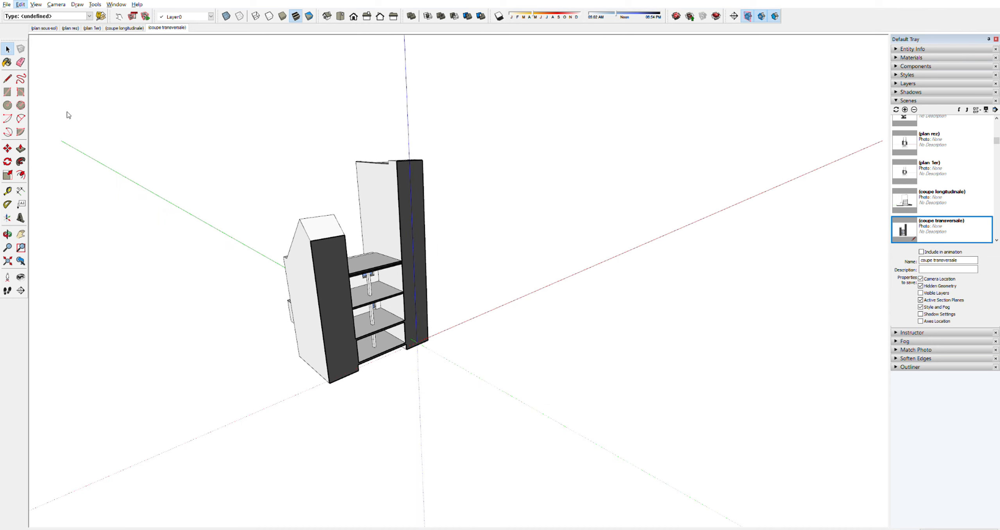
Step: Unhide all section planes and turn off the section cuts to show the whole house
left_click(167, 126)
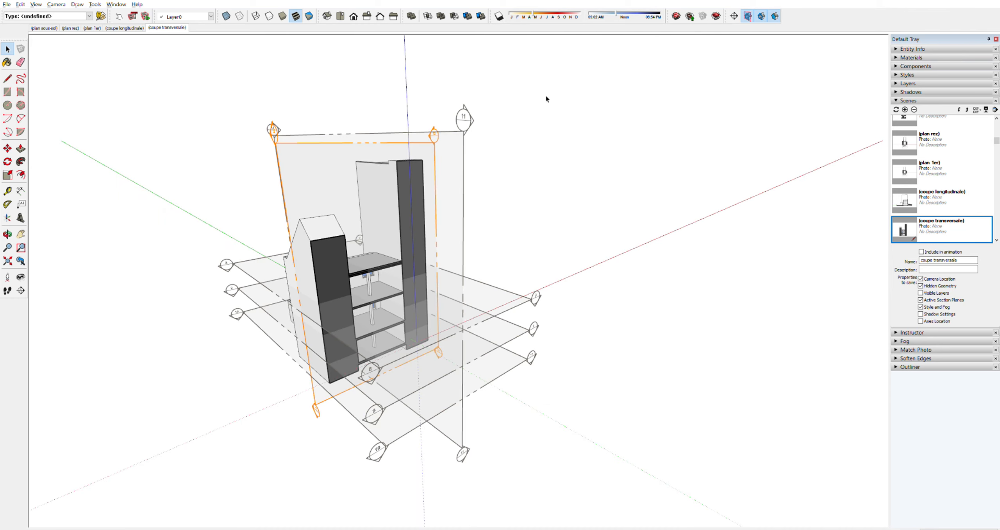
left_click(761, 16)
scroll(486, 163, "down", 2)
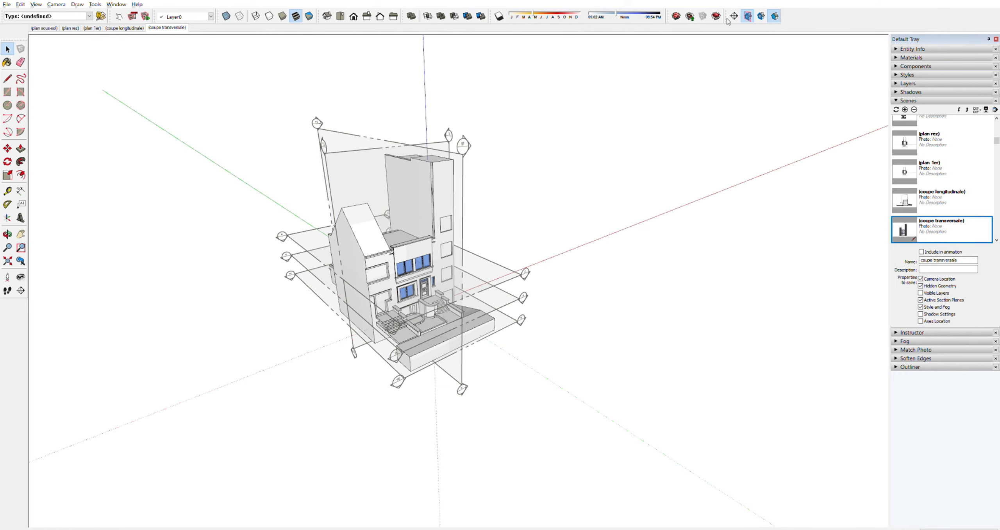
Step: Turn off the display of the section planes and frame the uncut house closely in the exterior perspective view
left_click(747, 16)
scroll(397, 203, "up", 3)
scroll(401, 198, "down", 1)
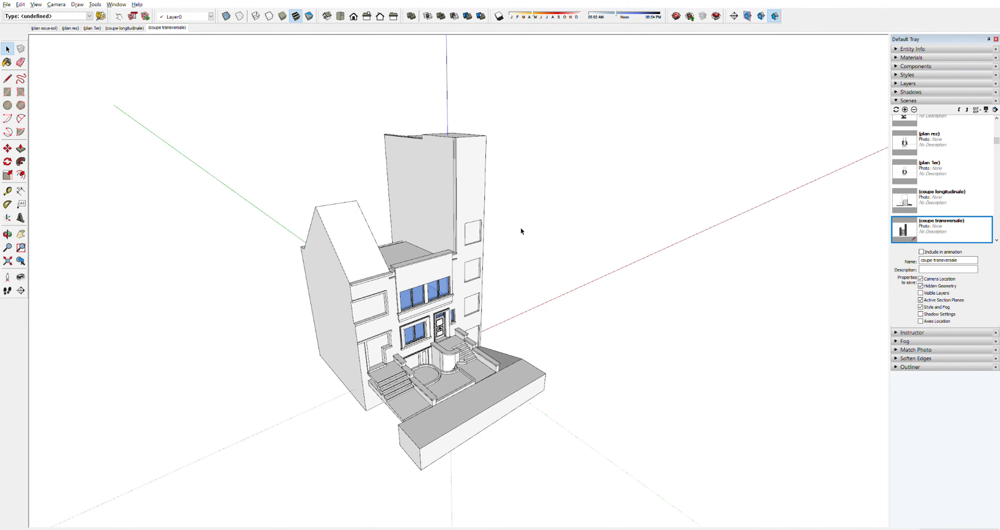
scroll(374, 352, "up", 1)
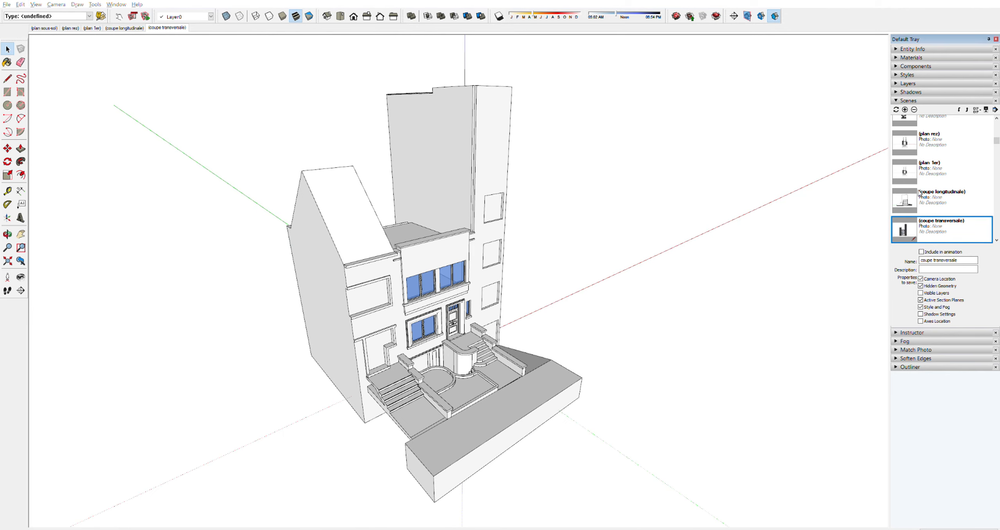
Step: Save the exterior perspective view as a new scene named "pers extérieure"
triple_click(934, 260)
type("pers extérieure")
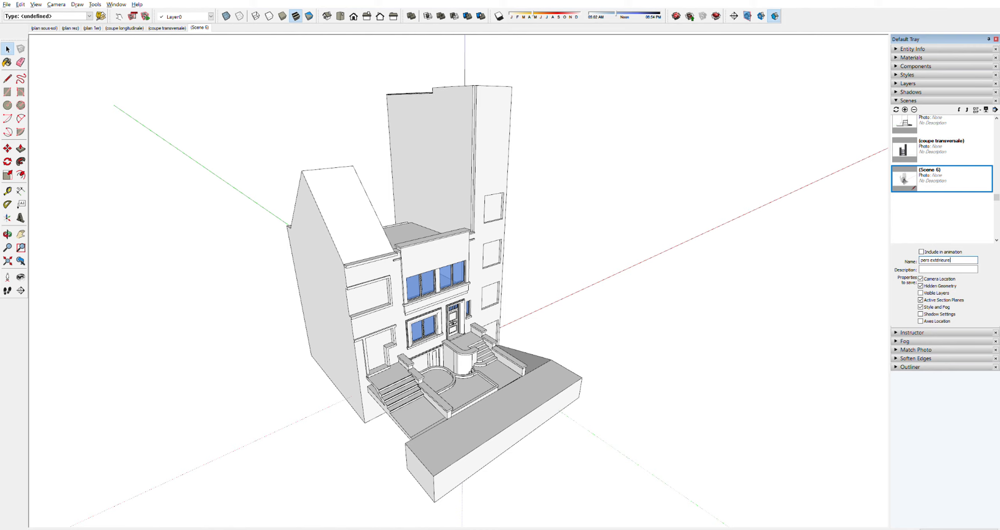
key("Return")
left_click_drag(997, 197, 998, 114)
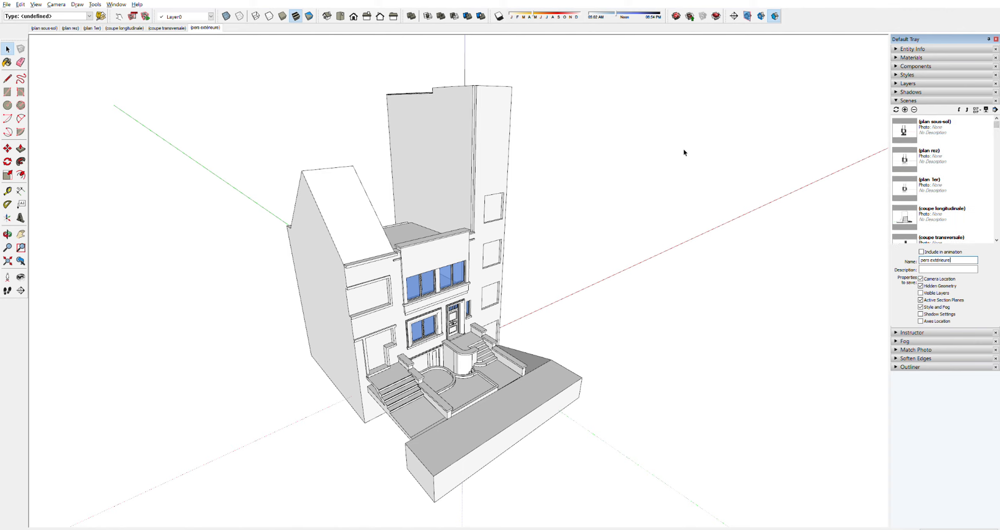
key("alt")
key("alt+Tab")
key("alt+Tab")
Step: Review all the saved scenes in order, from "plan sous-sol" through the plans and sections to "pers extérieure"
left_click(49, 28)
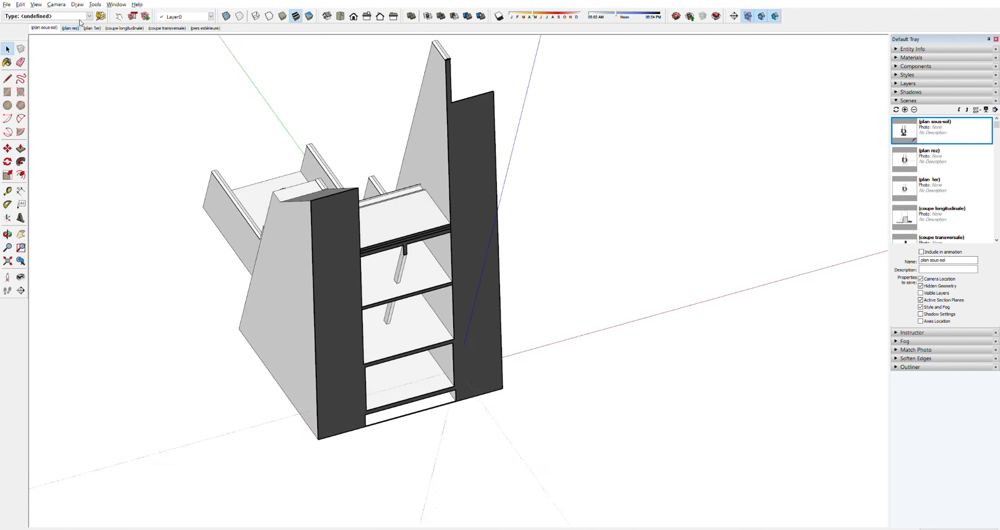
left_click(75, 27)
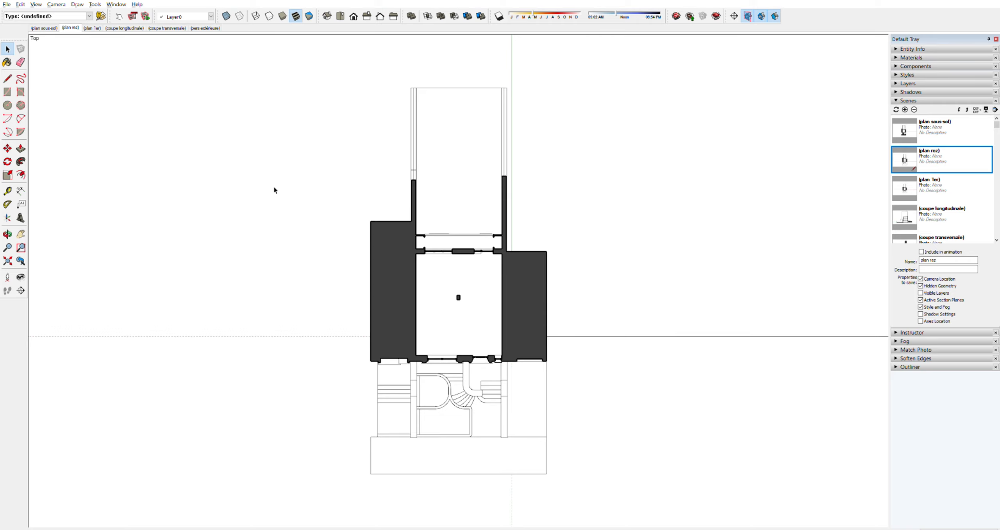
left_click(93, 28)
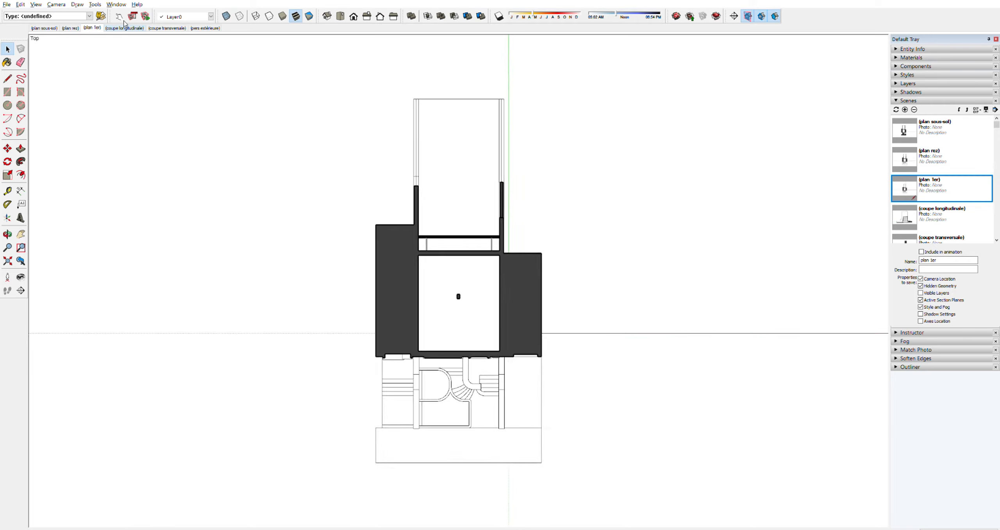
left_click(124, 27)
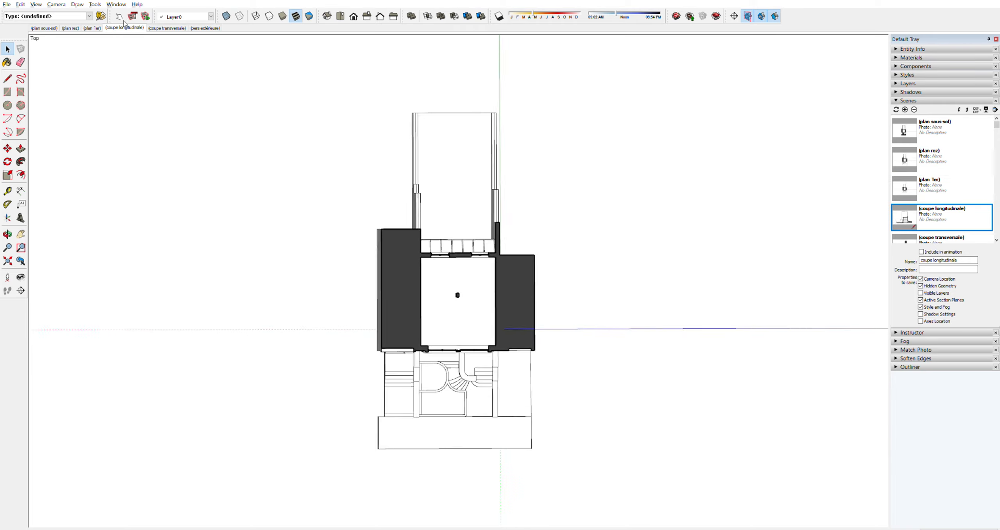
left_click(178, 27)
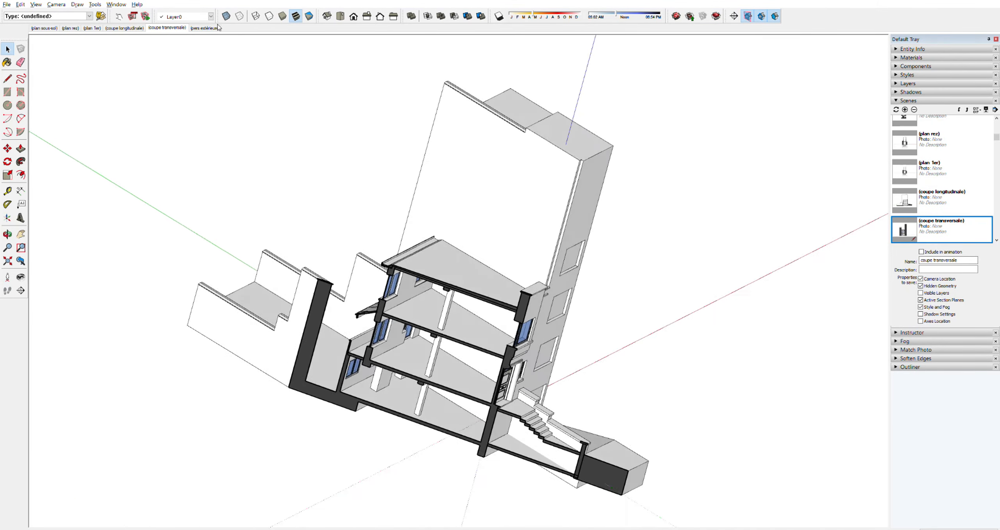
left_click(218, 28)
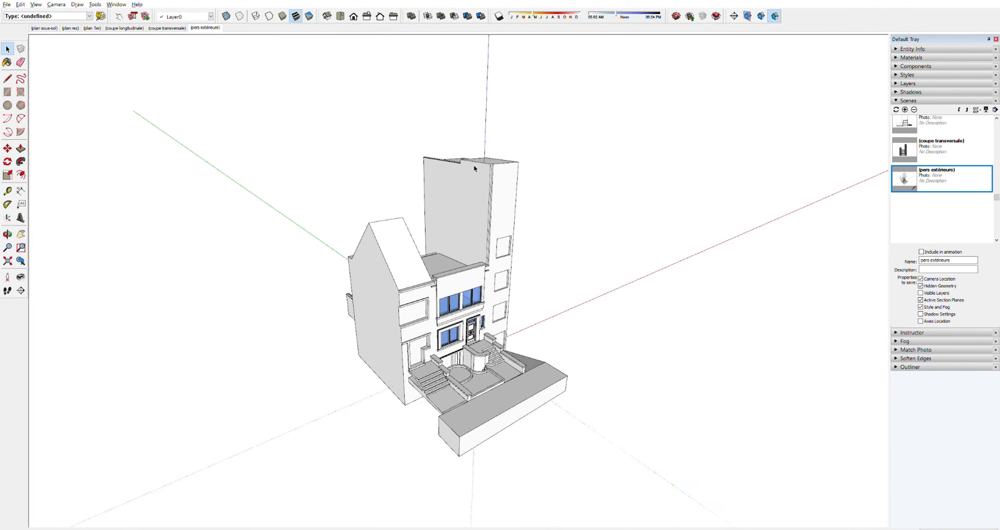